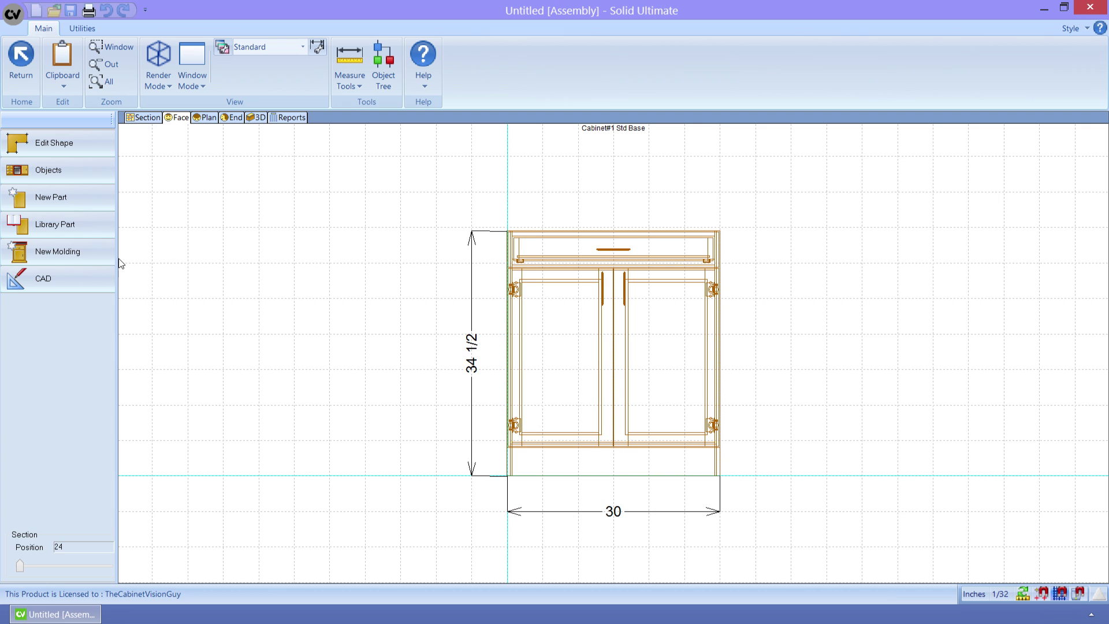
- Examine the material choices offered when creating a new crown molding, without adding the molding
left_click(106, 254)
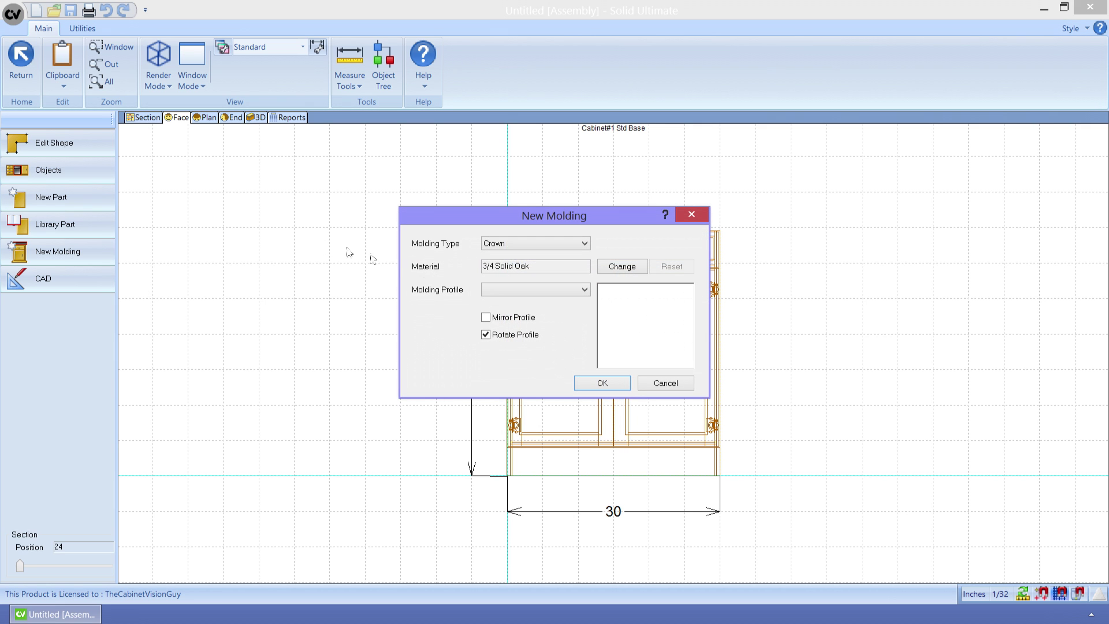
left_click(637, 272)
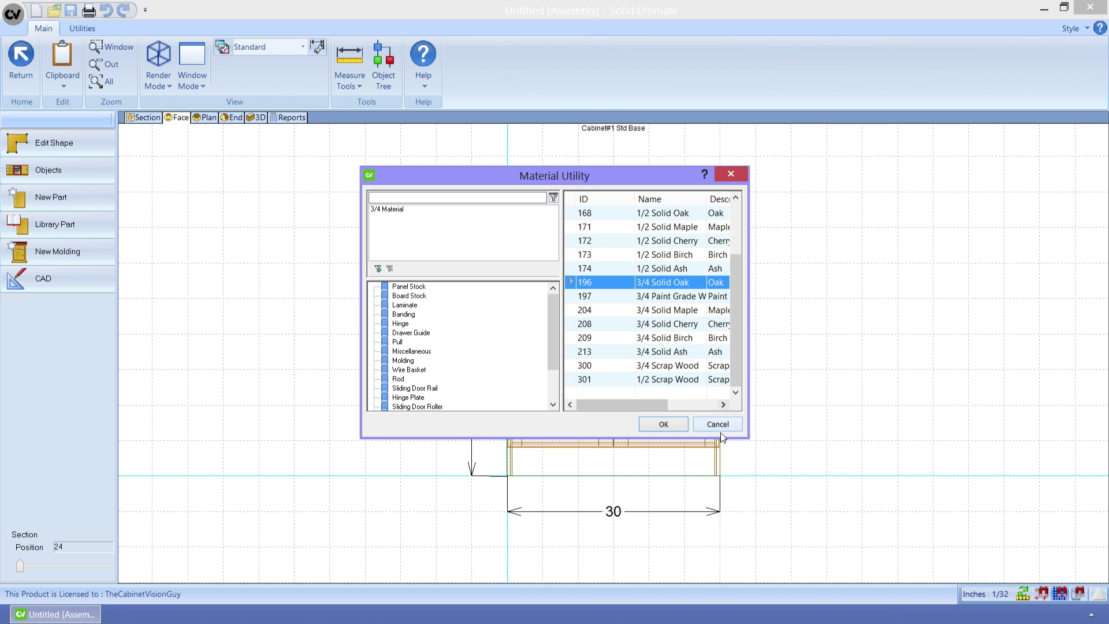
left_click(720, 428)
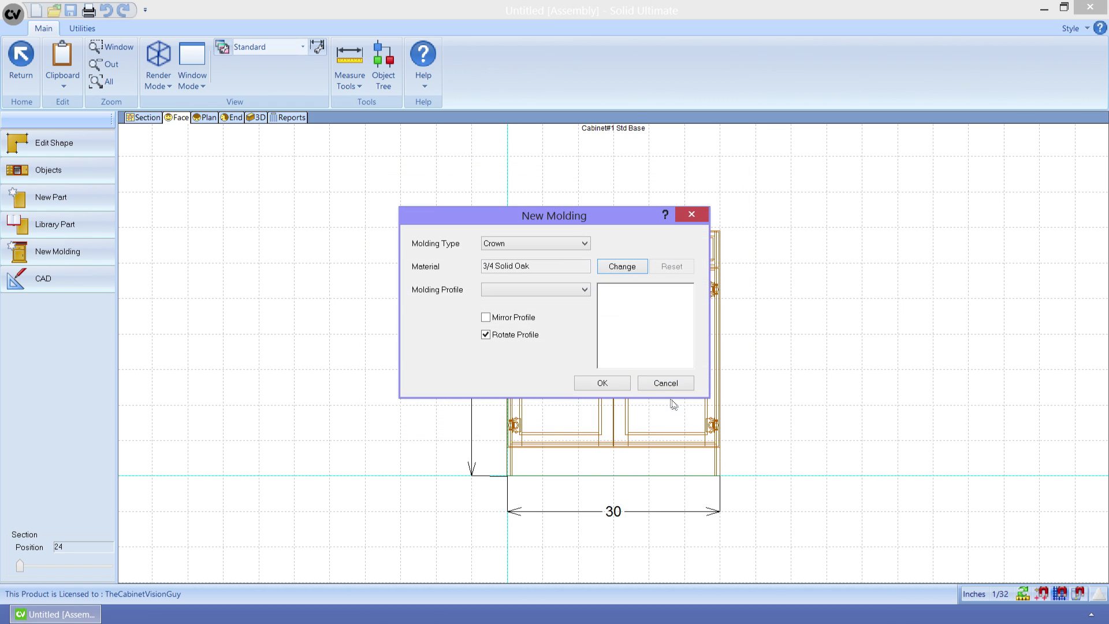
left_click(653, 387)
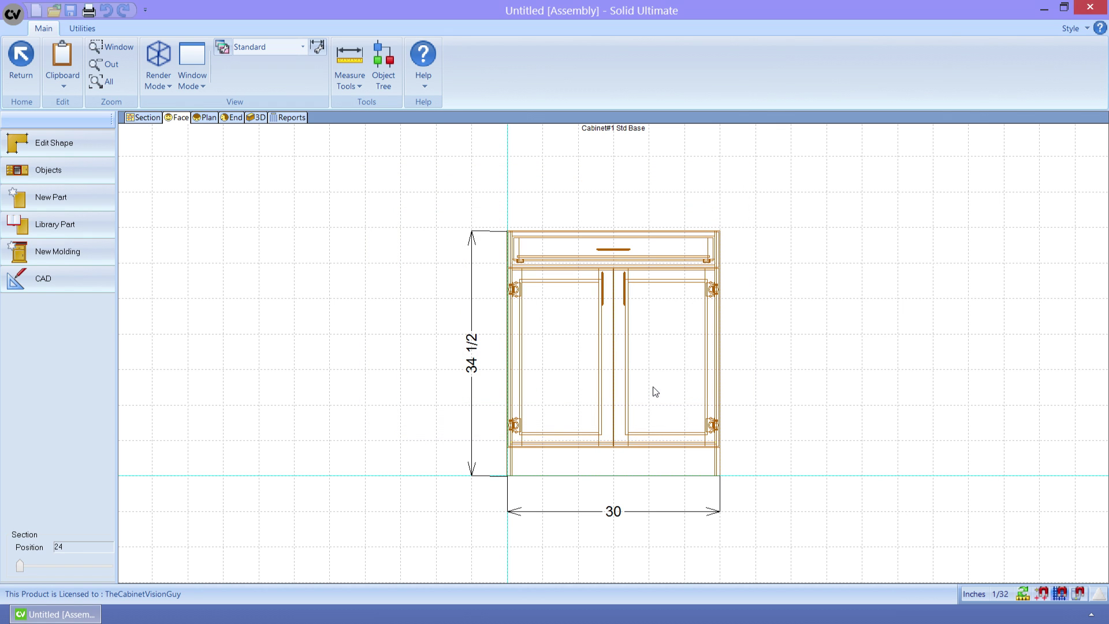
- Open the cabinet's pair doors in the Door Section Editor and examine the material settings of the stiles, rails and panel
left_click(156, 118)
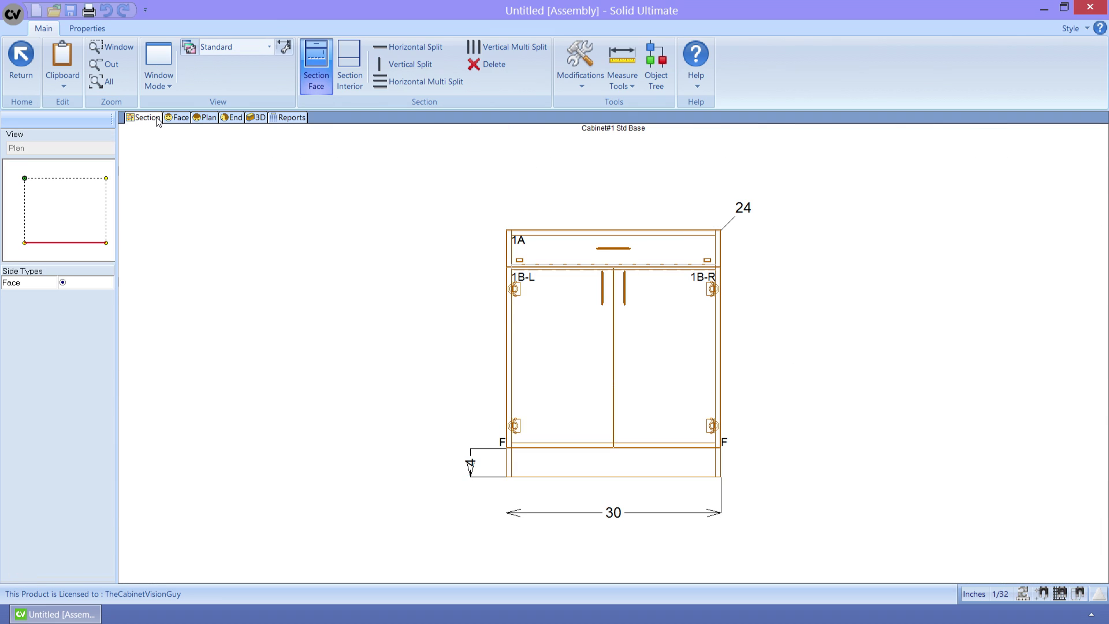
double_click(542, 328)
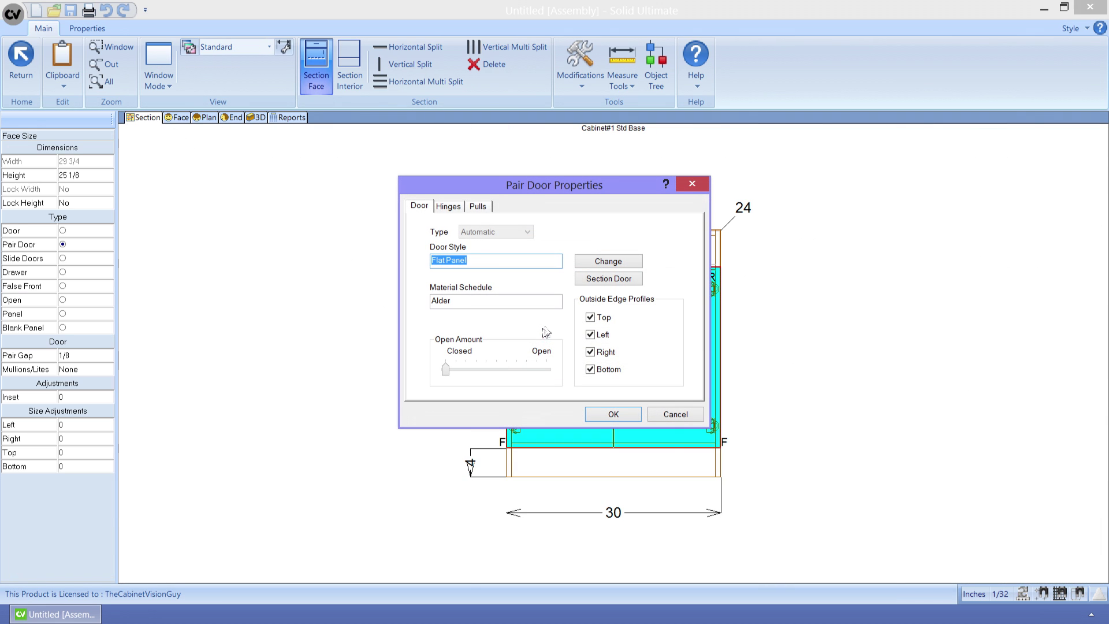
left_click(595, 278)
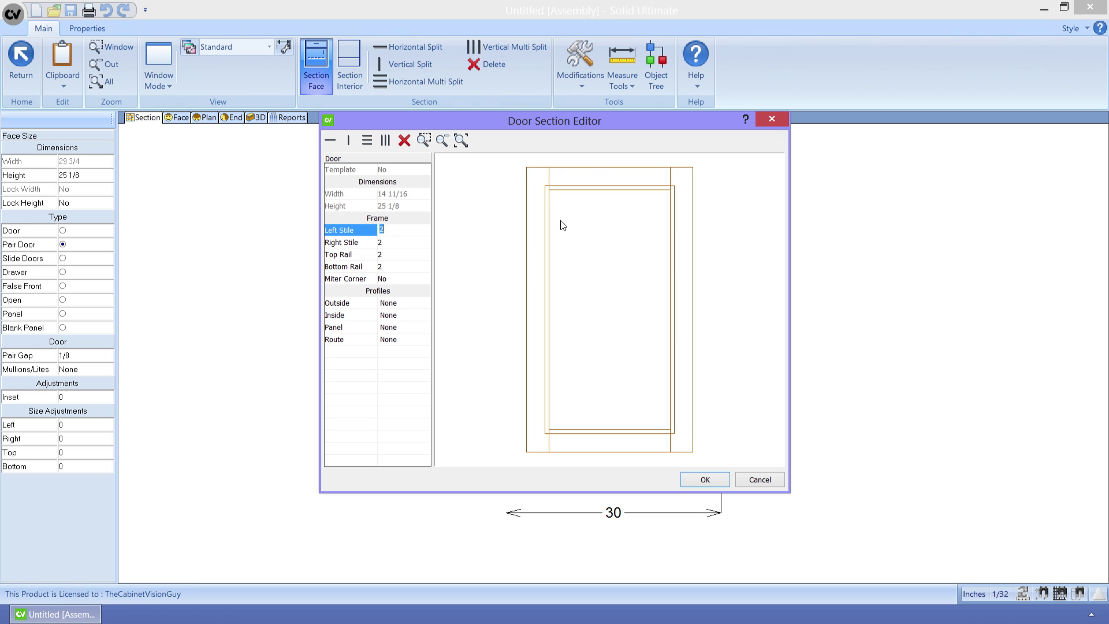
left_click(539, 220)
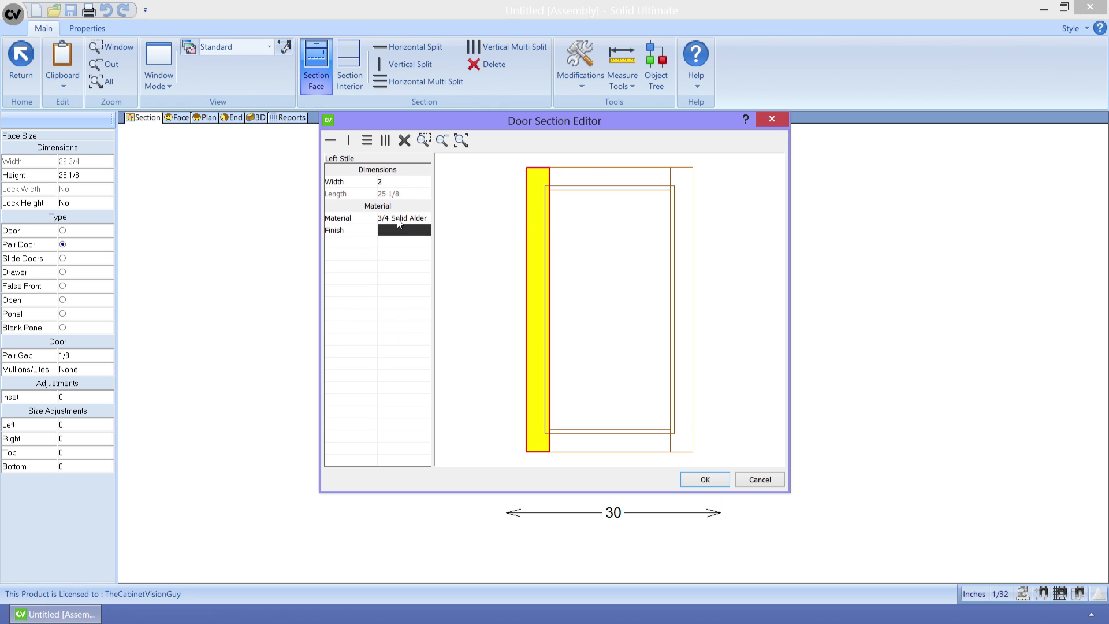
left_click(555, 255)
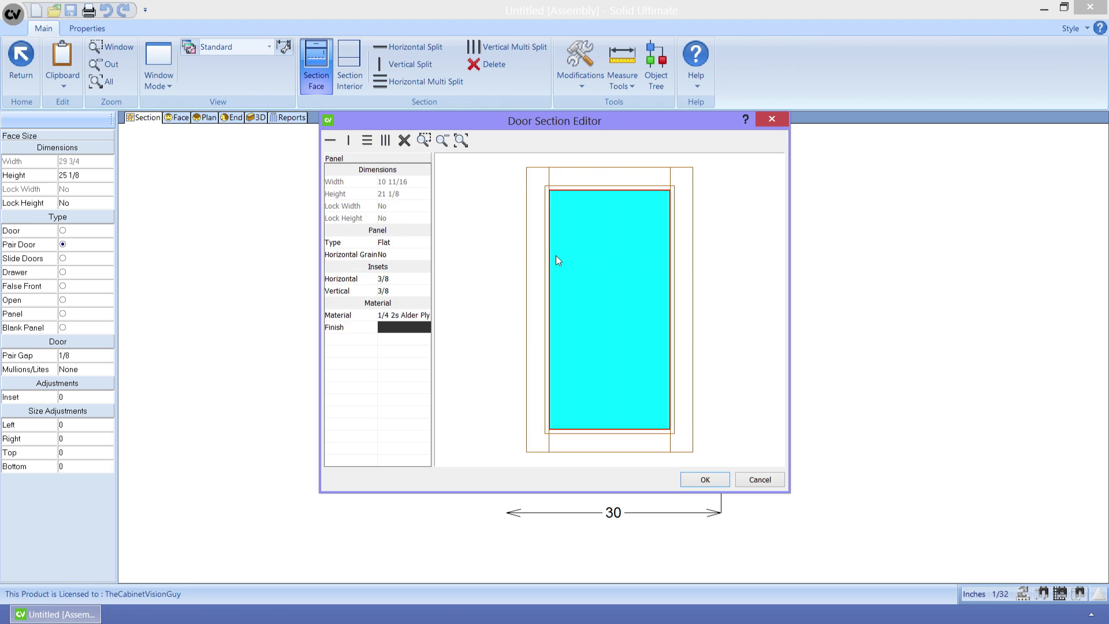
left_click(592, 173)
left_click(682, 246)
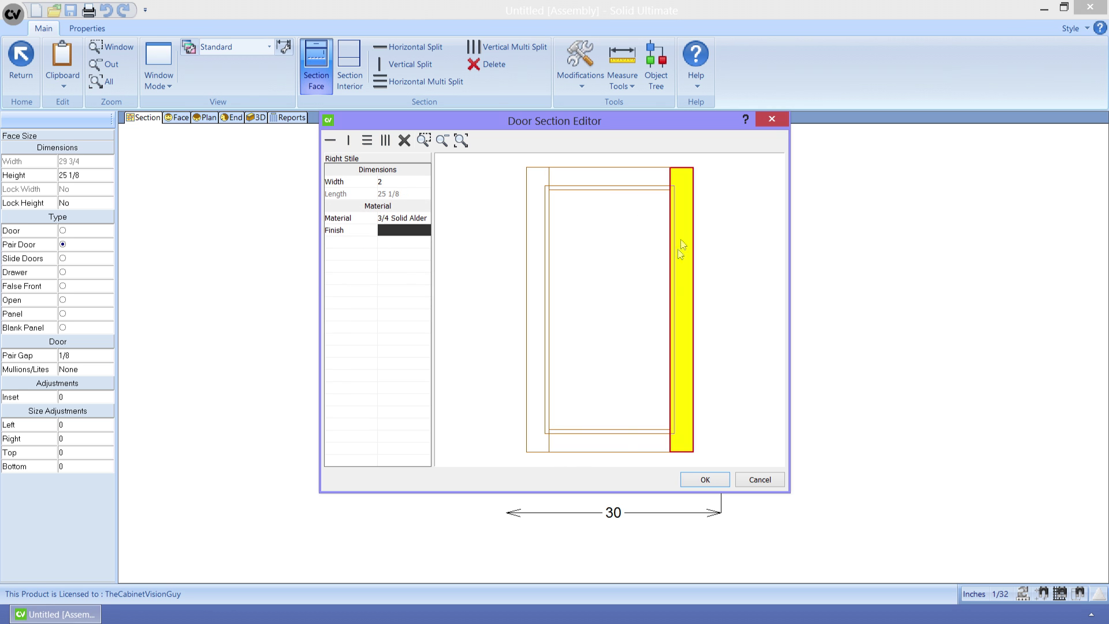
left_click(623, 444)
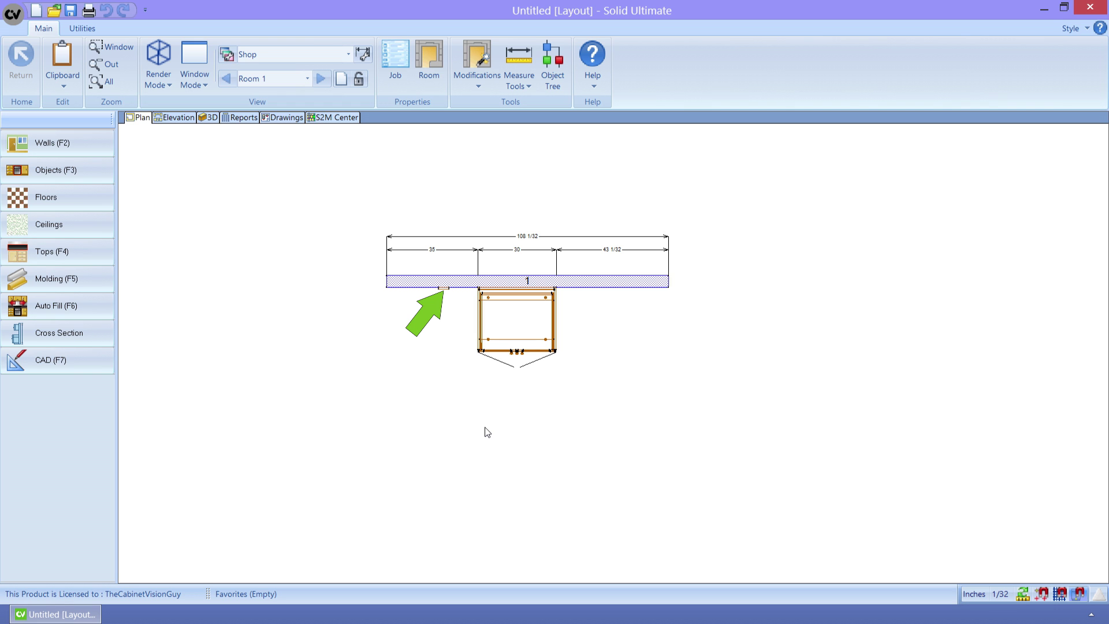
- Hide the loose panel beside the base cabinet in the layout's plan view, and return to the layout to display the elevation
left_click(504, 318)
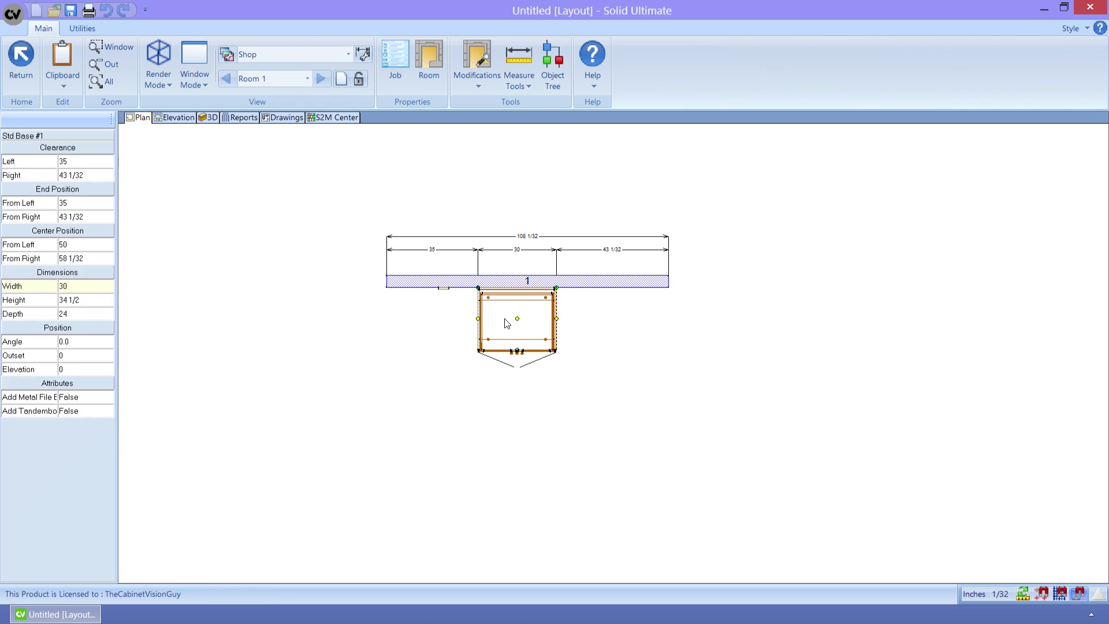
double_click(505, 319)
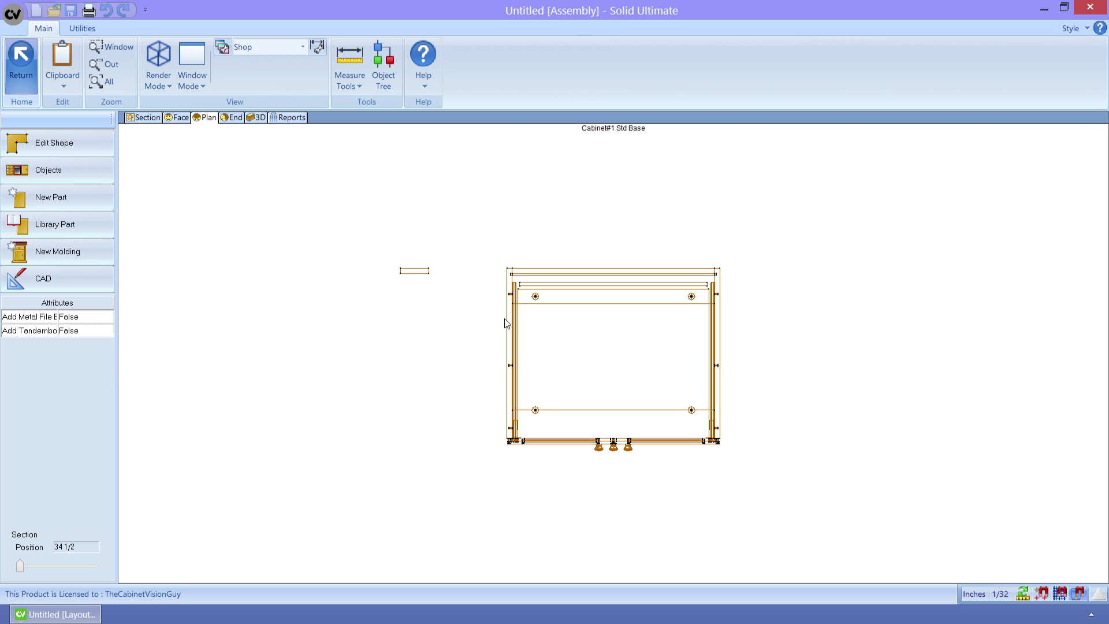
right_click(407, 269)
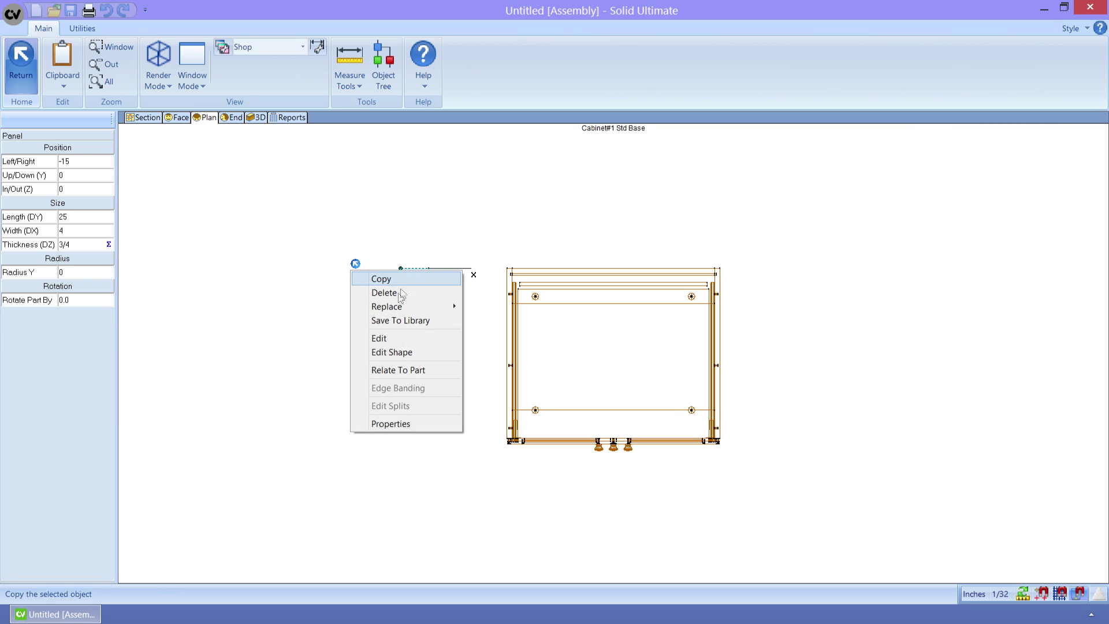
left_click(393, 424)
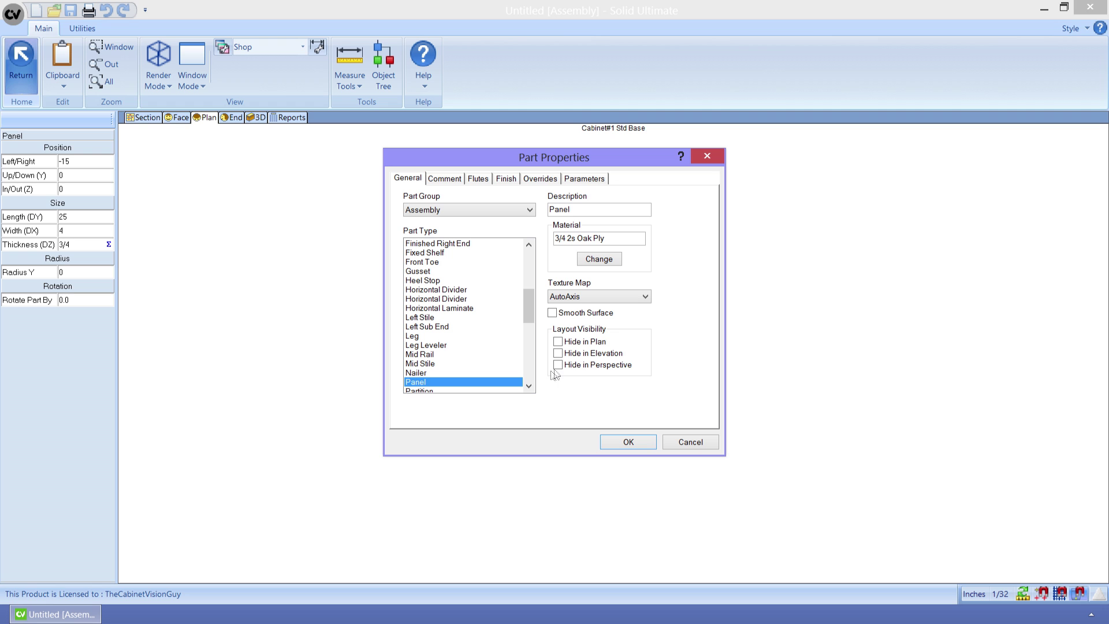
left_click(597, 342)
left_click(628, 441)
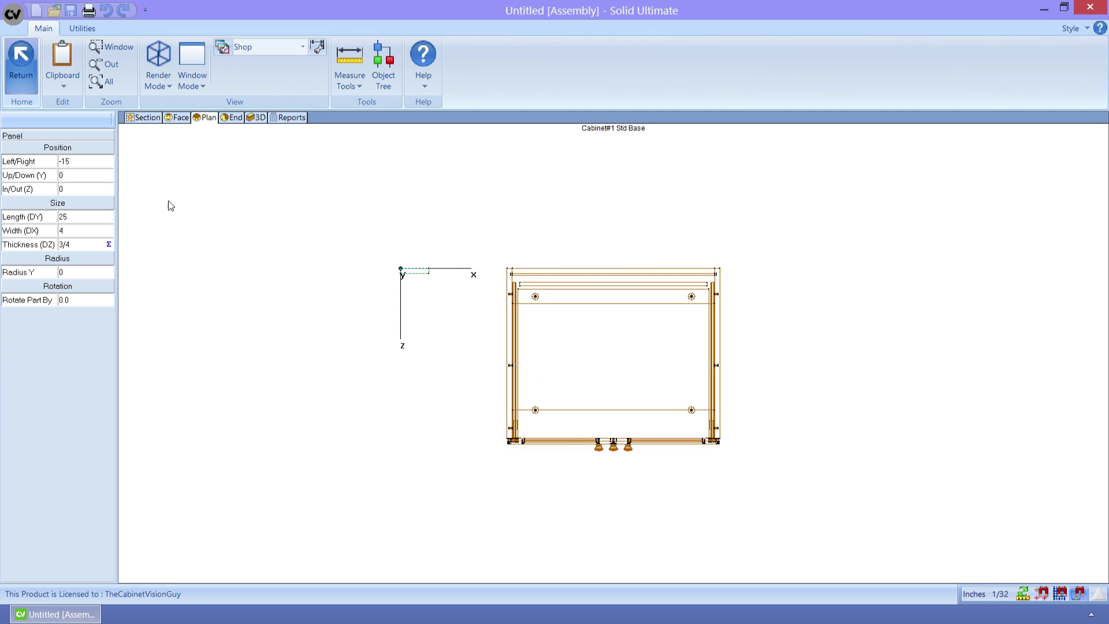
left_click(20, 69)
left_click(15, 68)
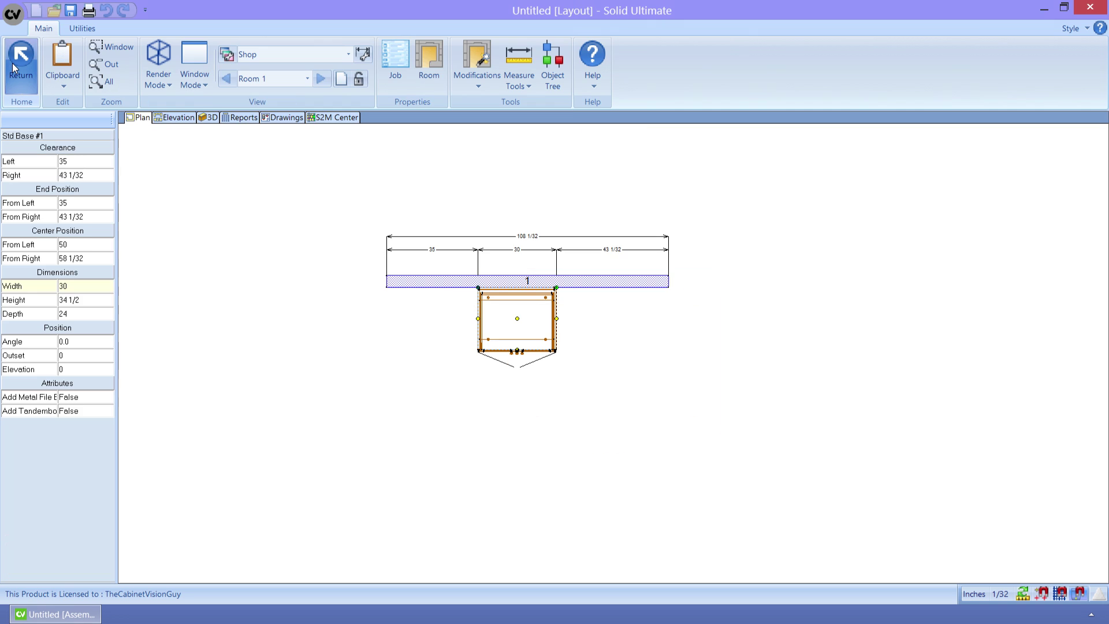
left_click(174, 118)
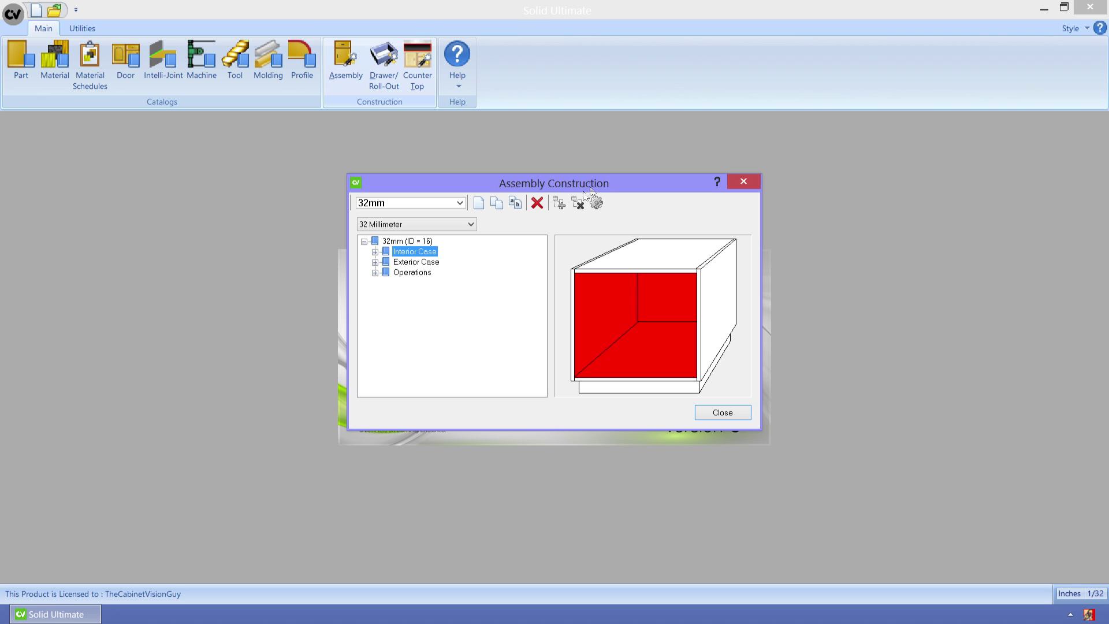
- Open the exterior case Top settings of the 32mm construction method and examine the top banding, stretcher banding and top type
left_click(375, 262)
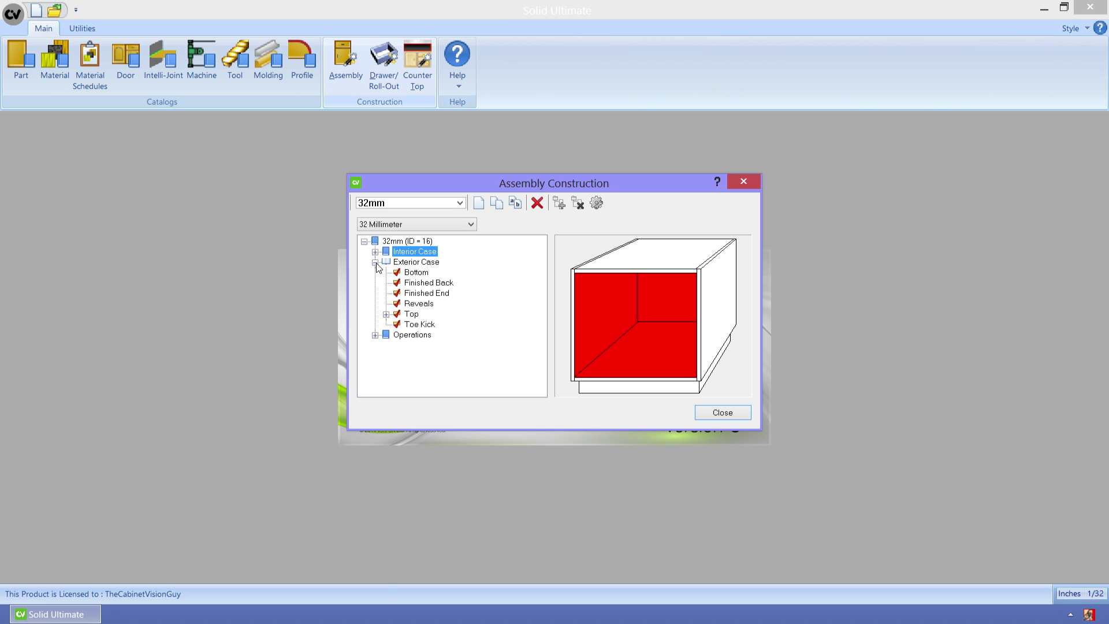
left_click(411, 313)
double_click(411, 314)
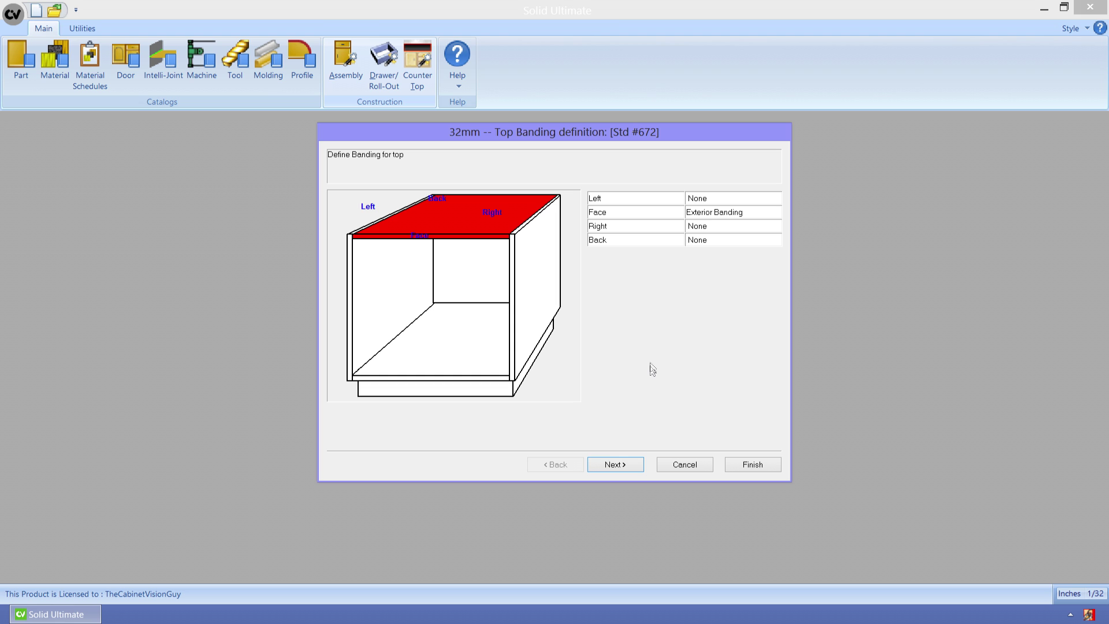
left_click(617, 463)
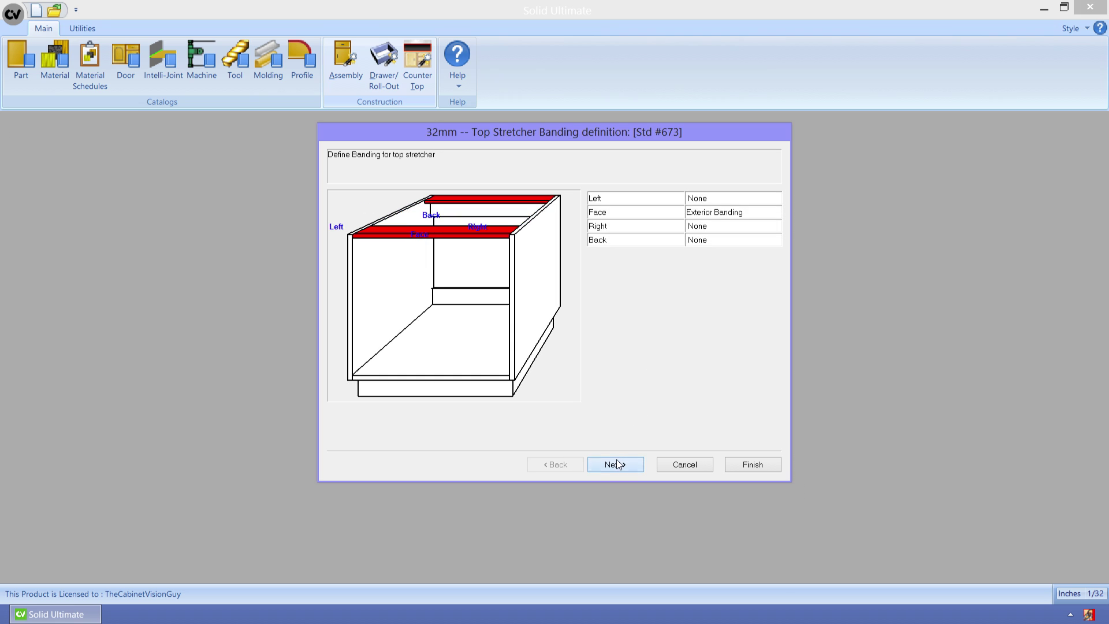
left_click(617, 465)
left_click(617, 465)
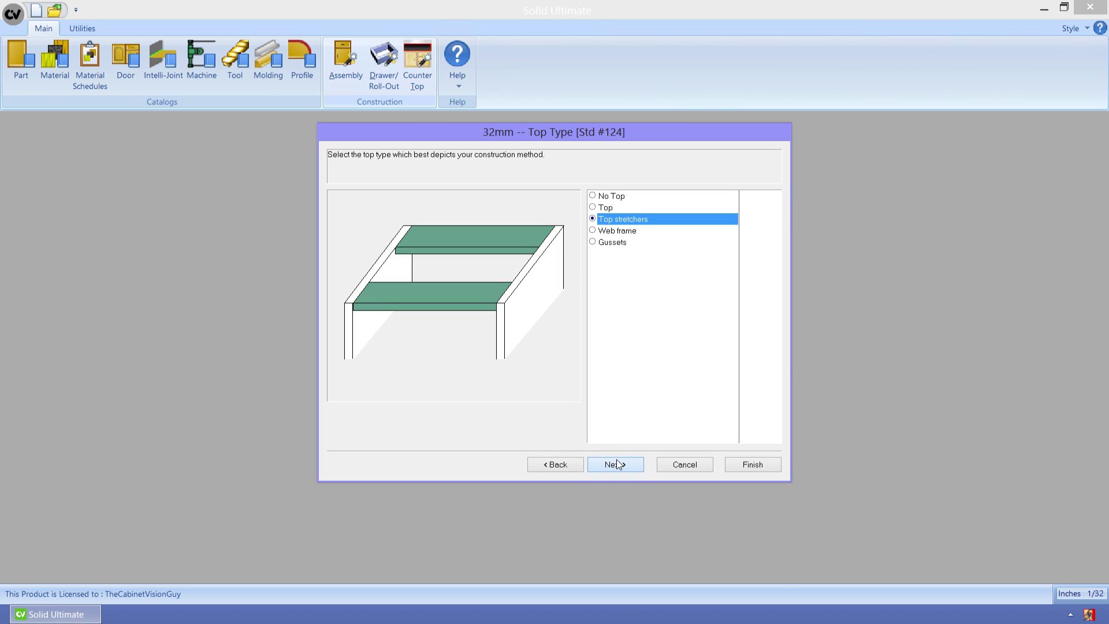
- Try a miter joint between the top and the face frame in the 32mm construction method
left_click(617, 464)
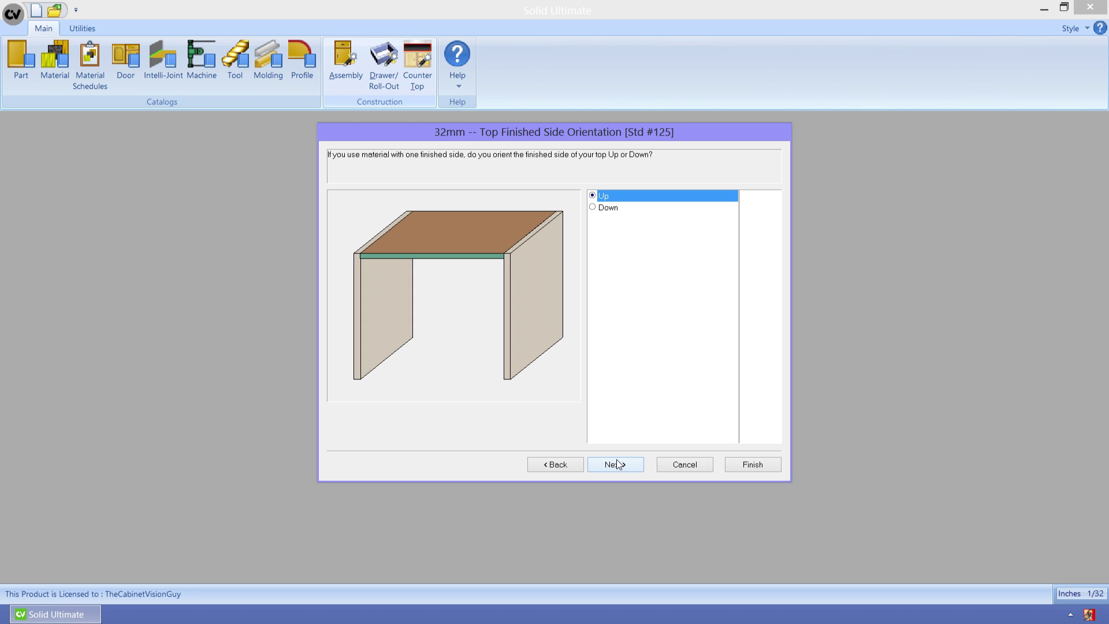
left_click(615, 465)
left_click(616, 467)
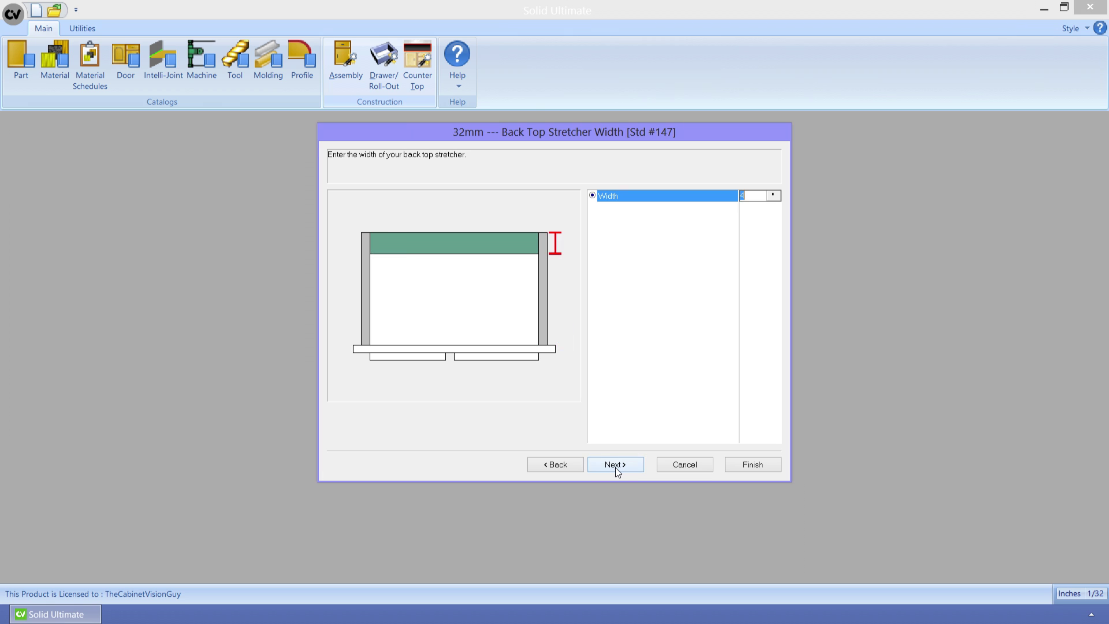
left_click(616, 466)
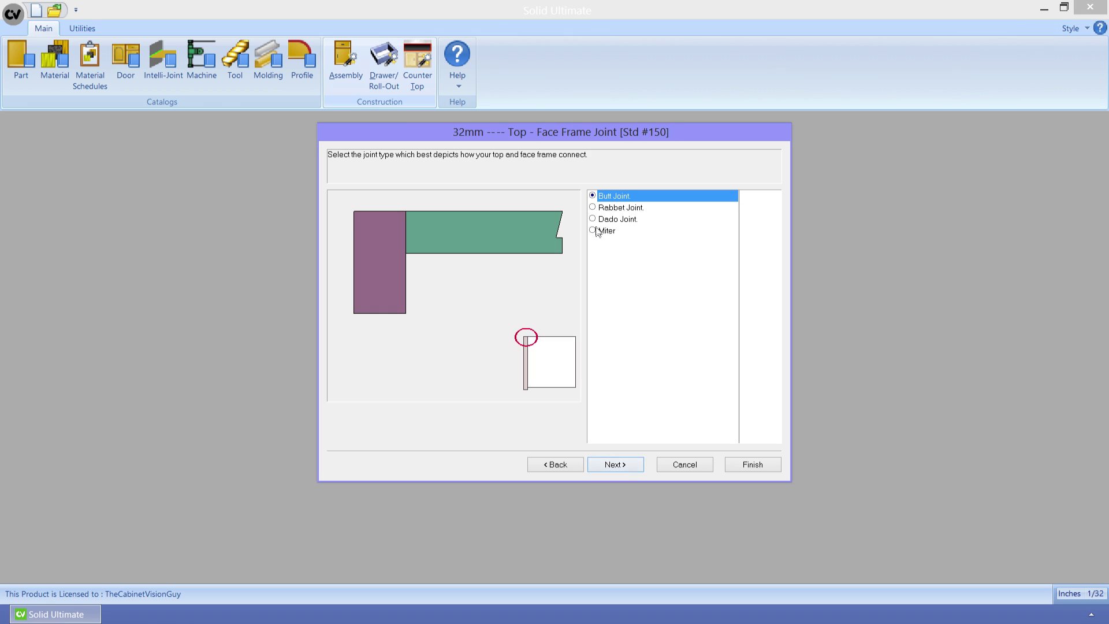
left_click(597, 229)
left_click(606, 466)
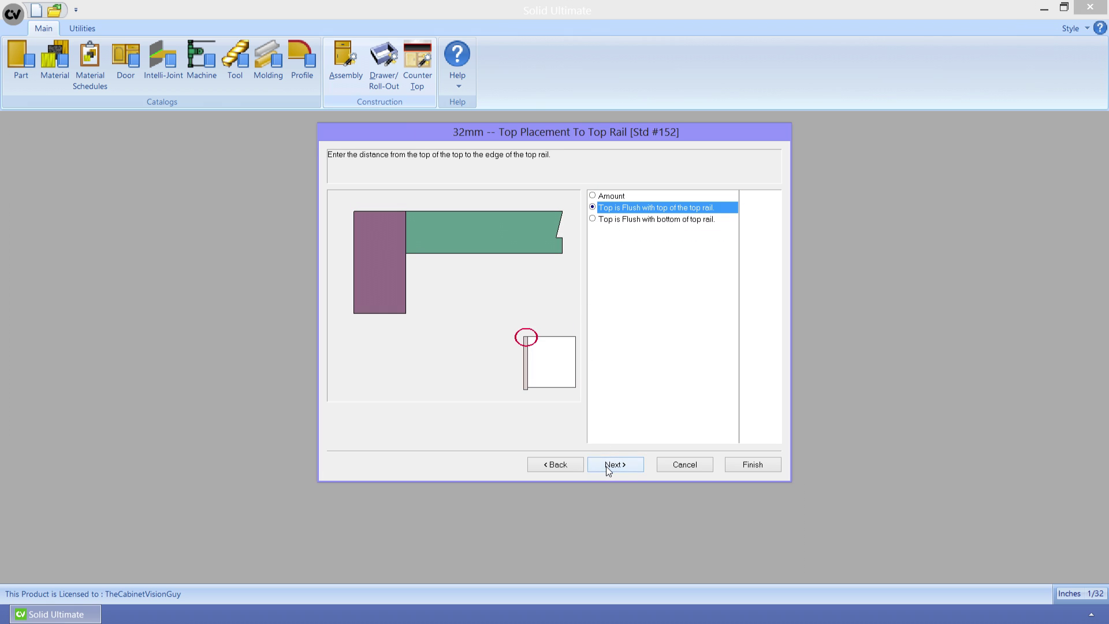
- Try mitering the top to the unfinished end, and discard the changes to the Top settings
left_click(605, 466)
left_click(605, 466)
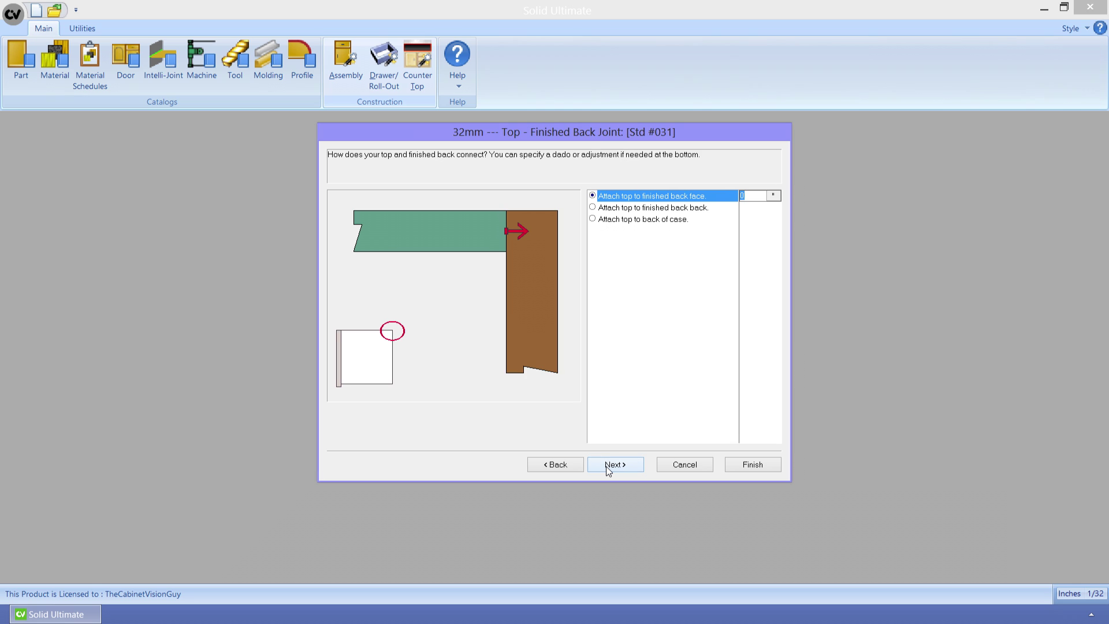
left_click(605, 466)
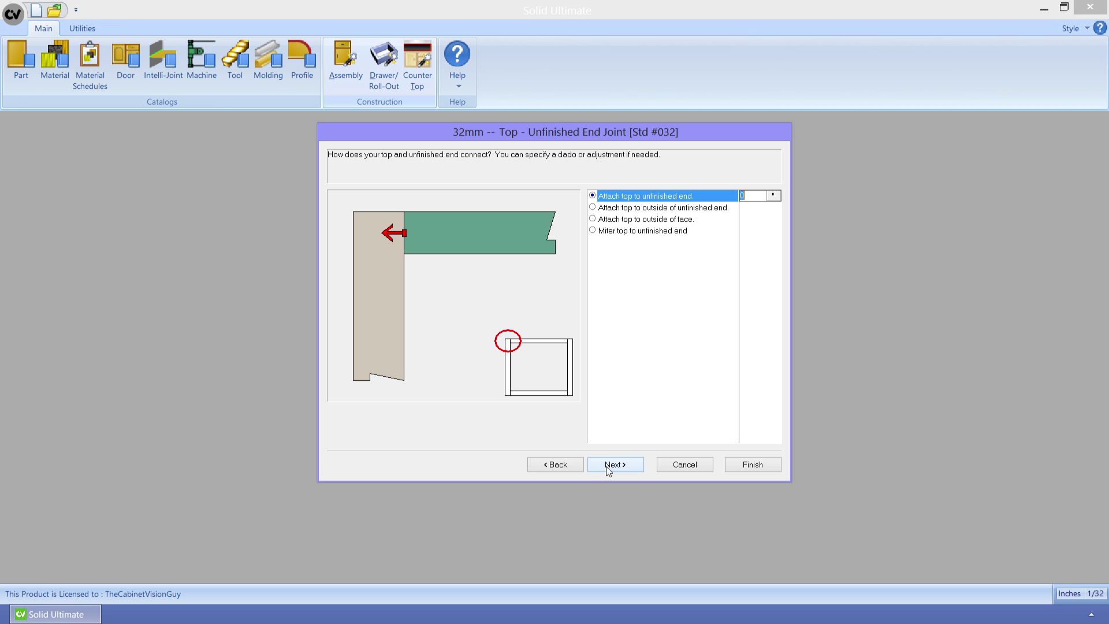
left_click(605, 231)
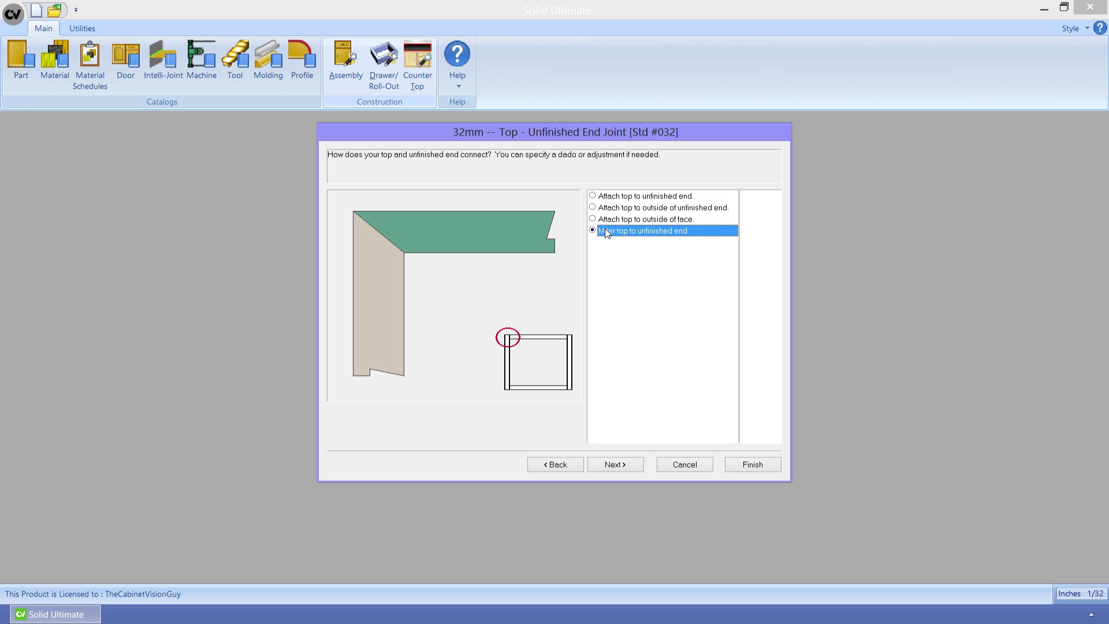
left_click(685, 462)
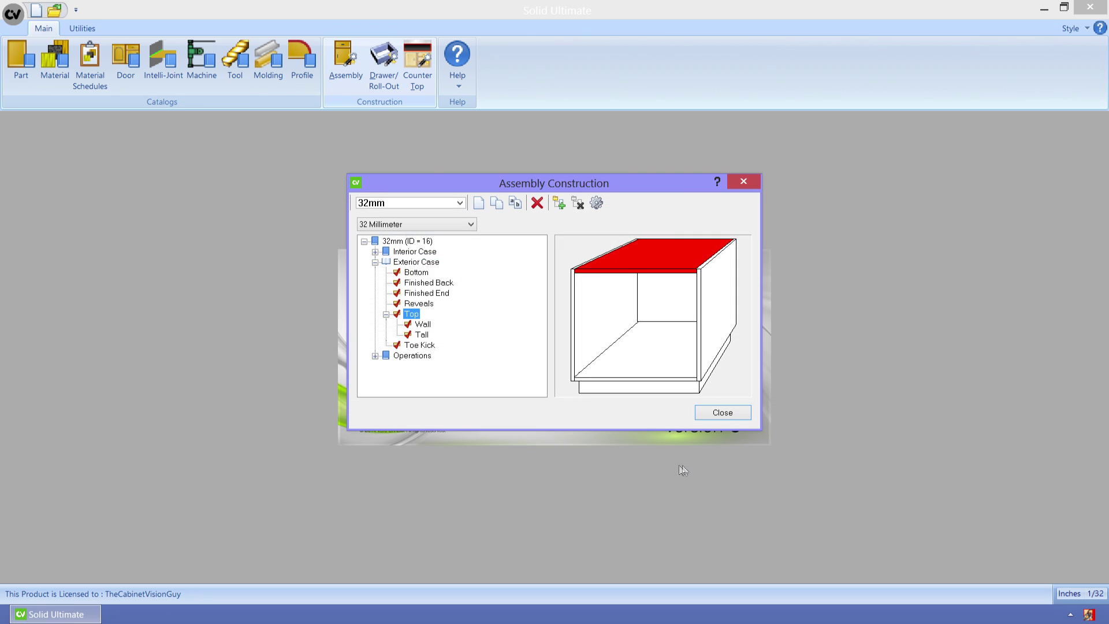
- Open the 32mm method's Assembly Boring settings and choose the Clamex P14 connector as the construction boring hardware
left_click(375, 355)
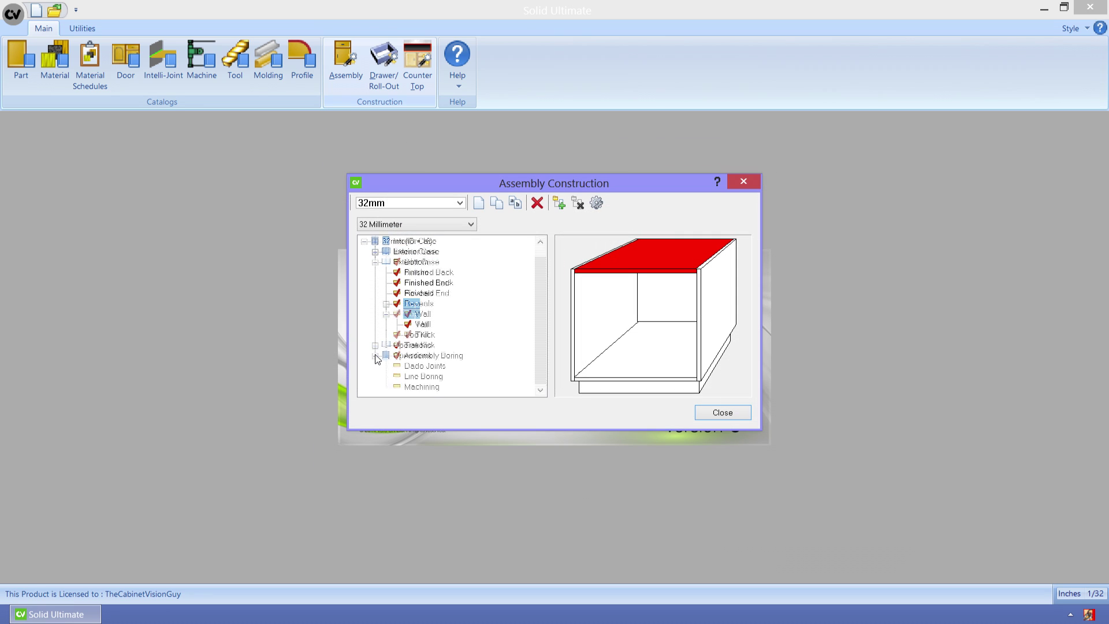
left_click(409, 356)
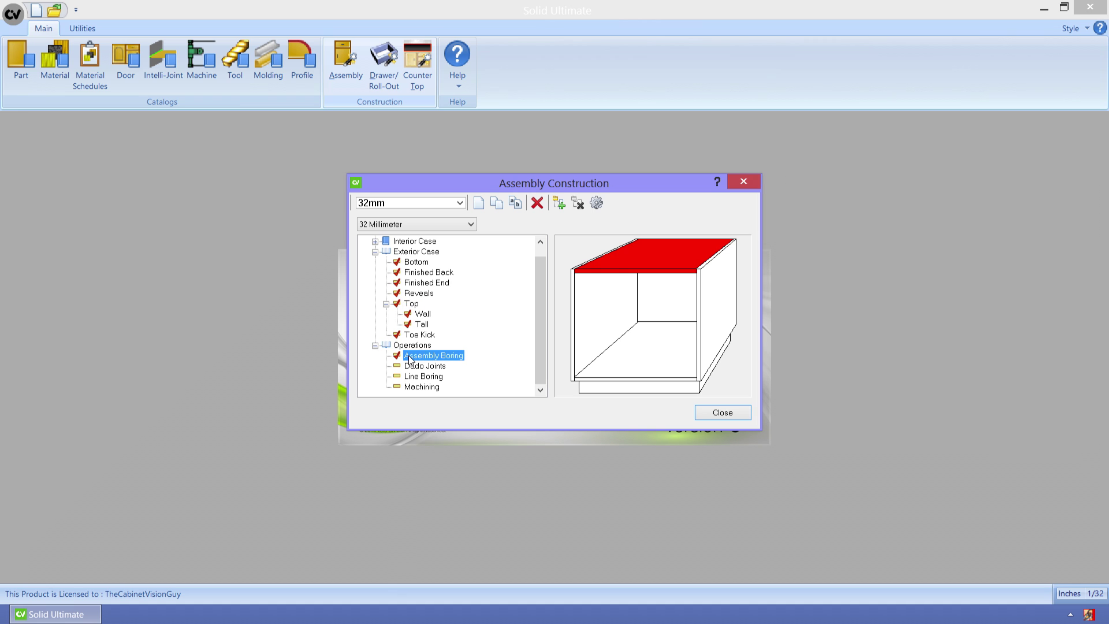
double_click(409, 356)
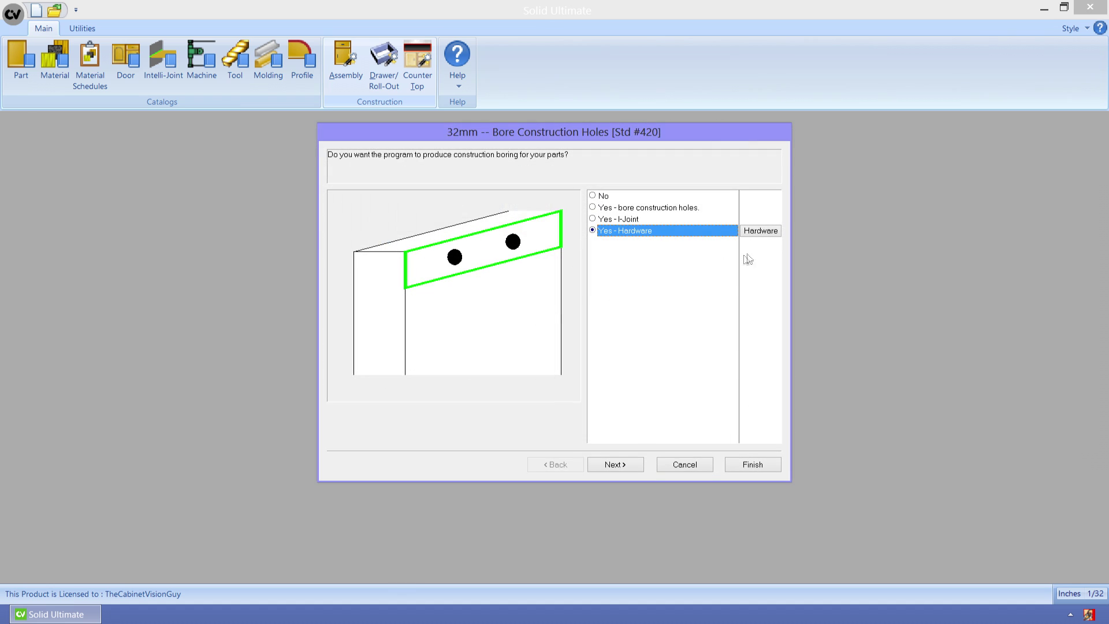
left_click(771, 232)
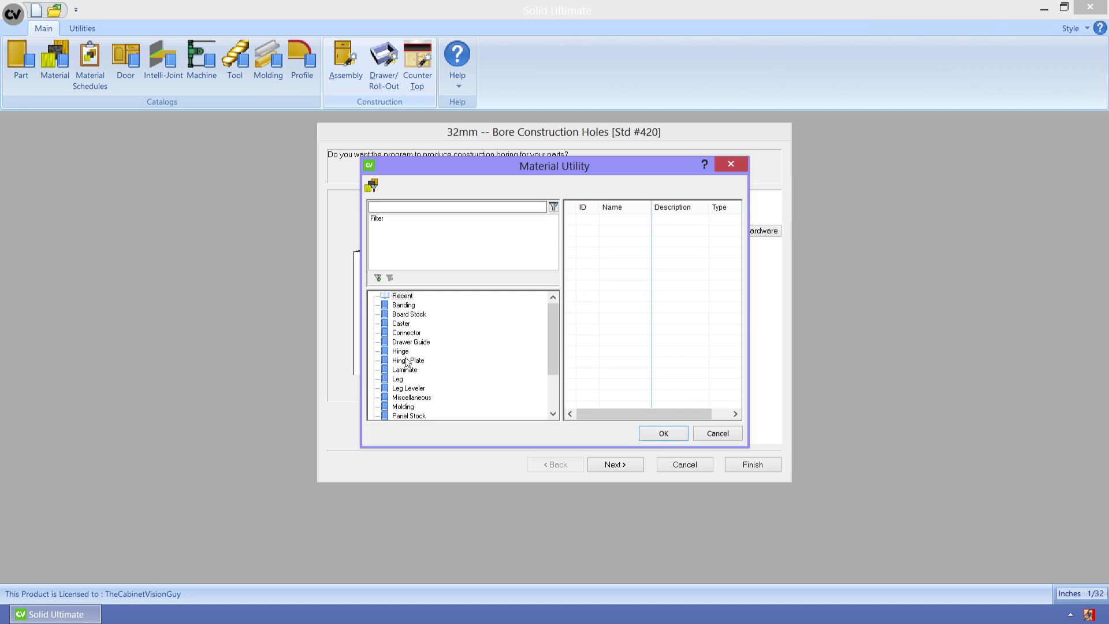
left_click(405, 333)
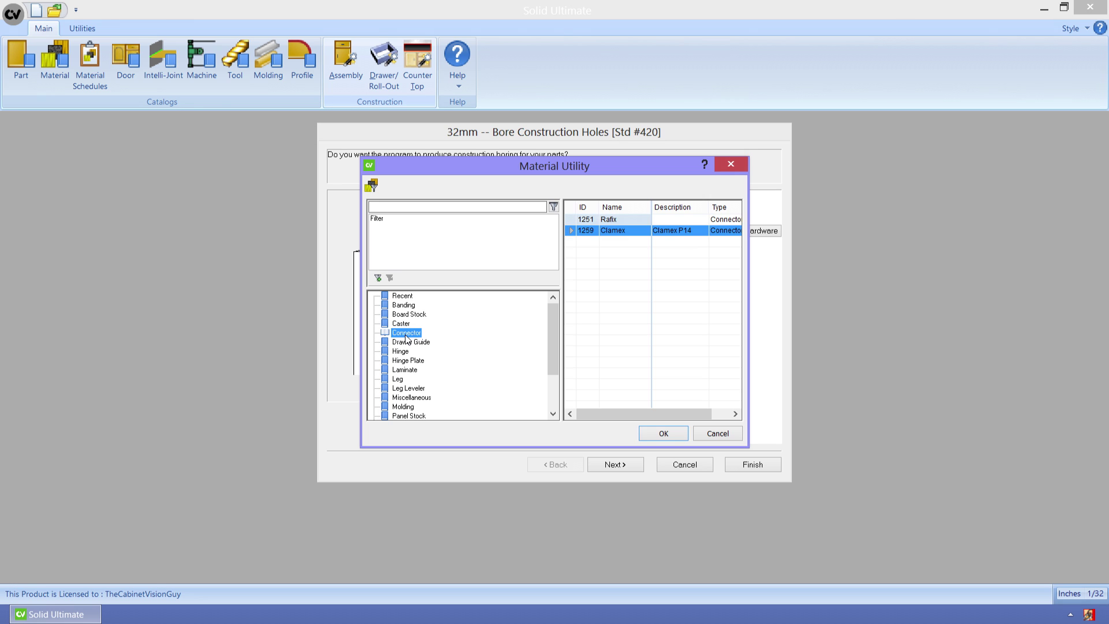
left_click(664, 433)
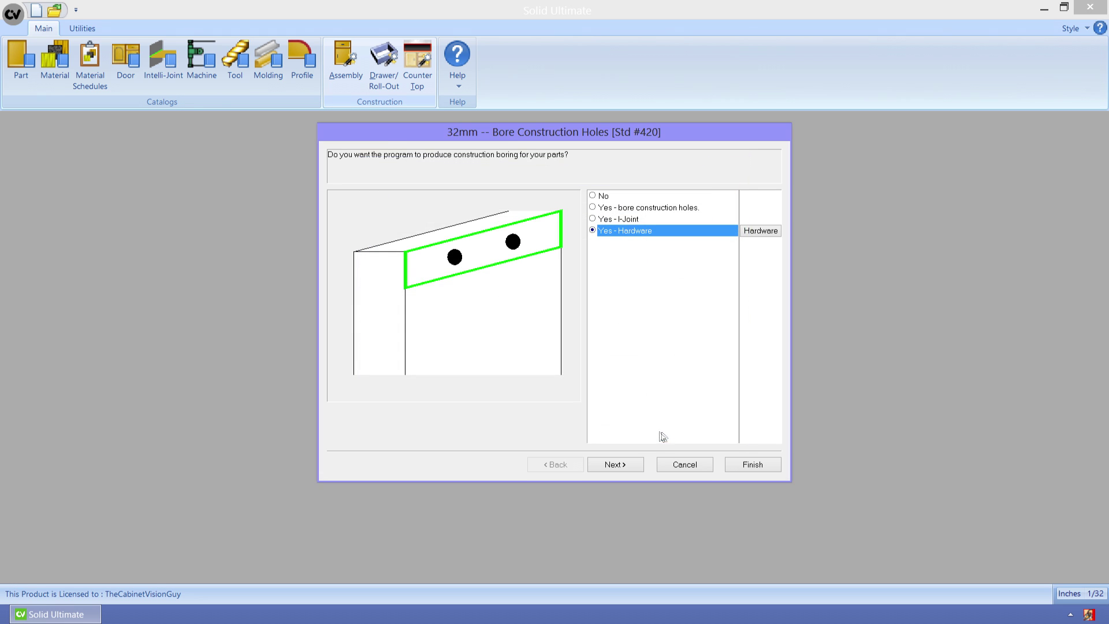
- Examine the 32mm method's miter boring hole location and vertical boring position, and leave the Assembly Boring settings without saving
left_click(615, 465)
left_click(615, 466)
left_click(614, 465)
left_click(615, 465)
left_click(615, 465)
left_click(615, 465)
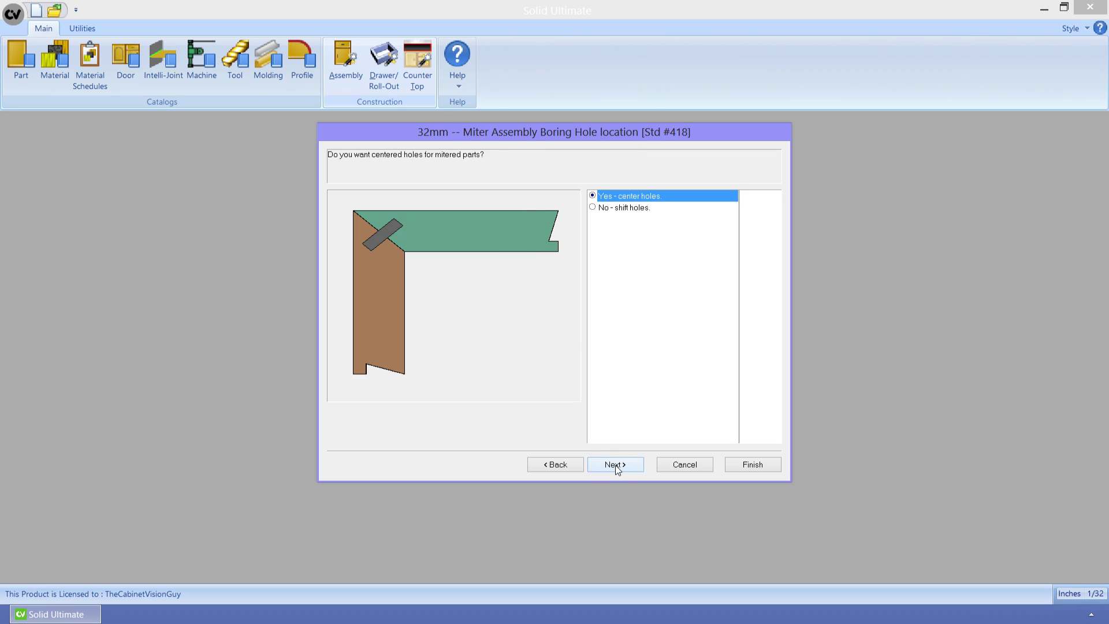
left_click(615, 466)
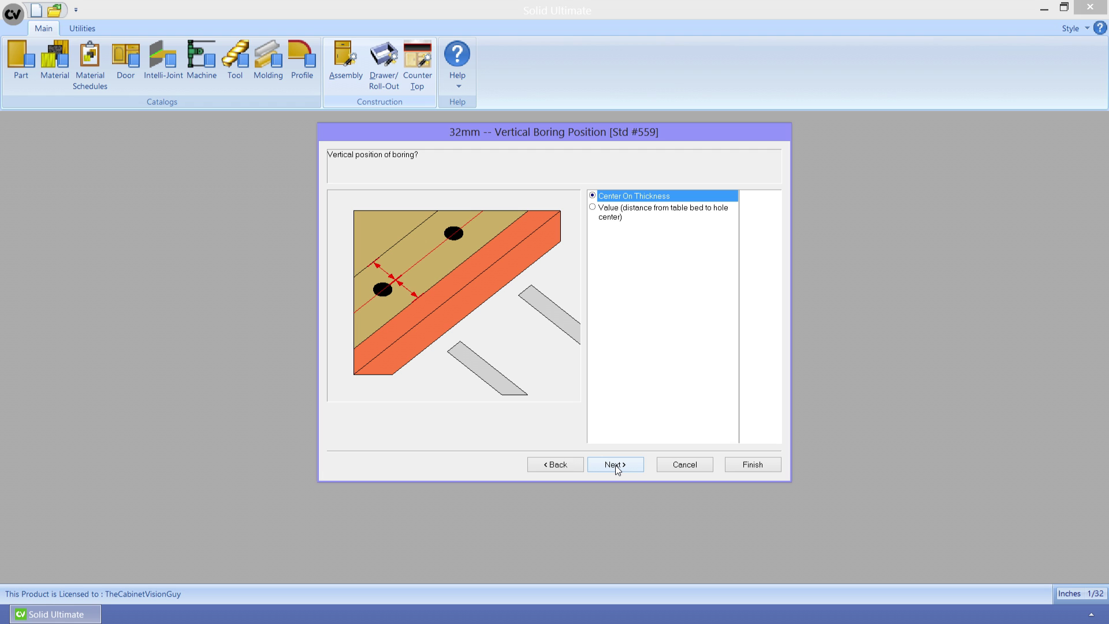
left_click(699, 465)
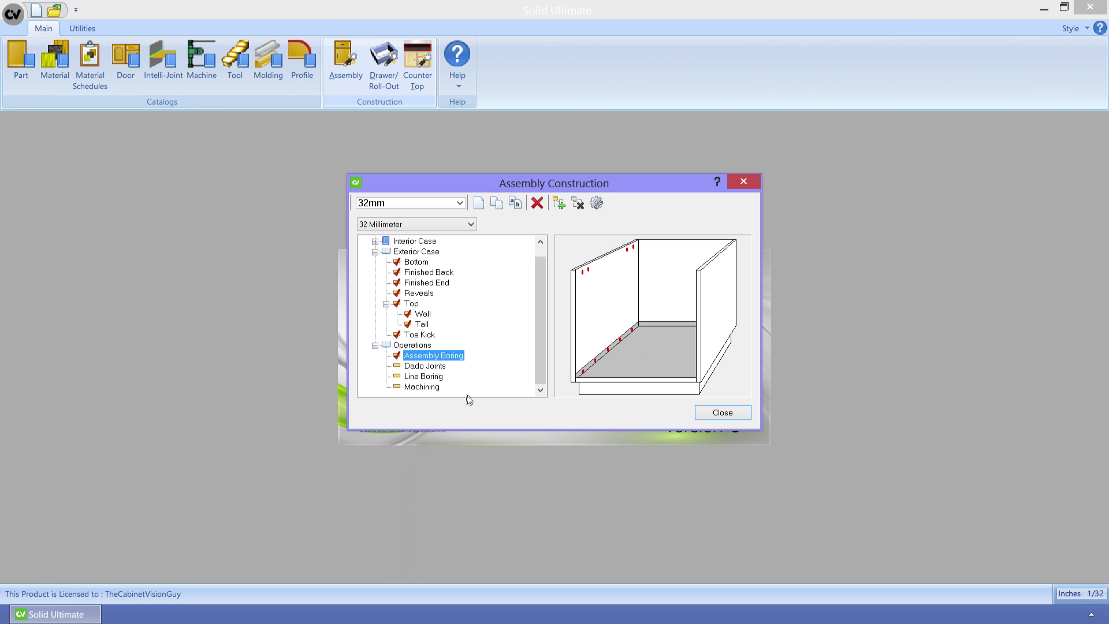
- Open the 32mm method's Line Boring settings and review them from boring style through line bore spacing to mid holes for the backs
double_click(419, 381)
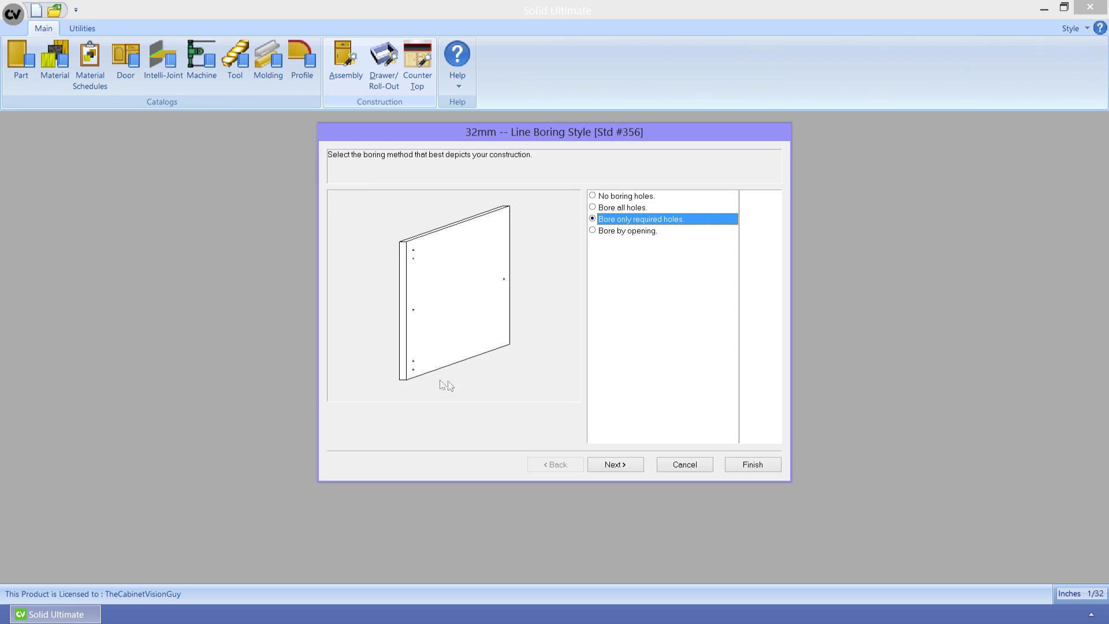
left_click(618, 469)
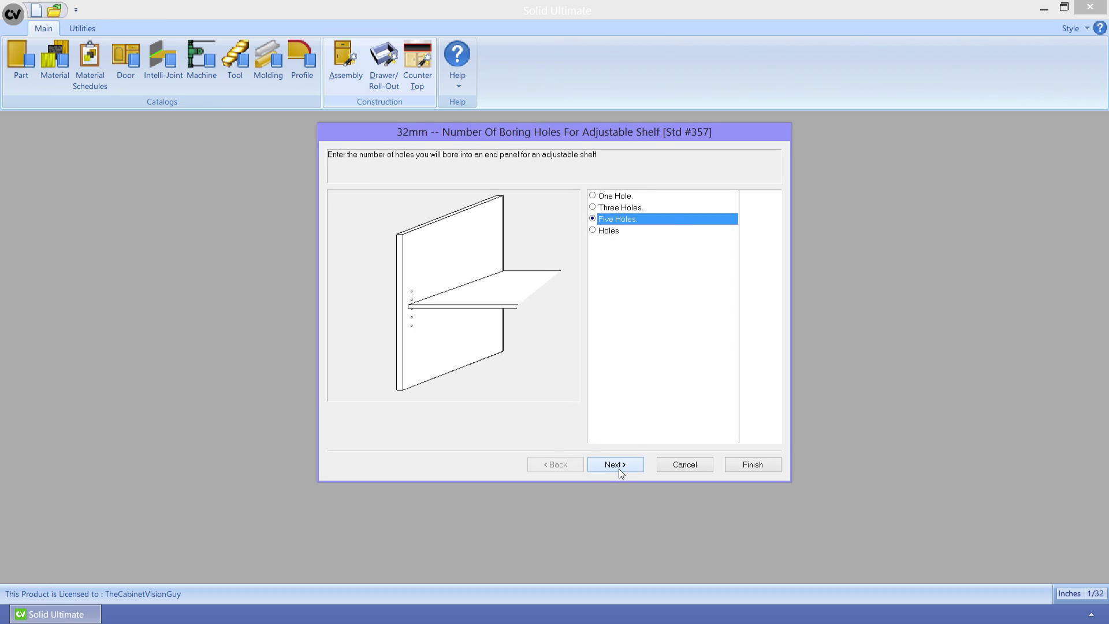
left_click(618, 469)
left_click(618, 469)
left_click(618, 469)
left_click(619, 469)
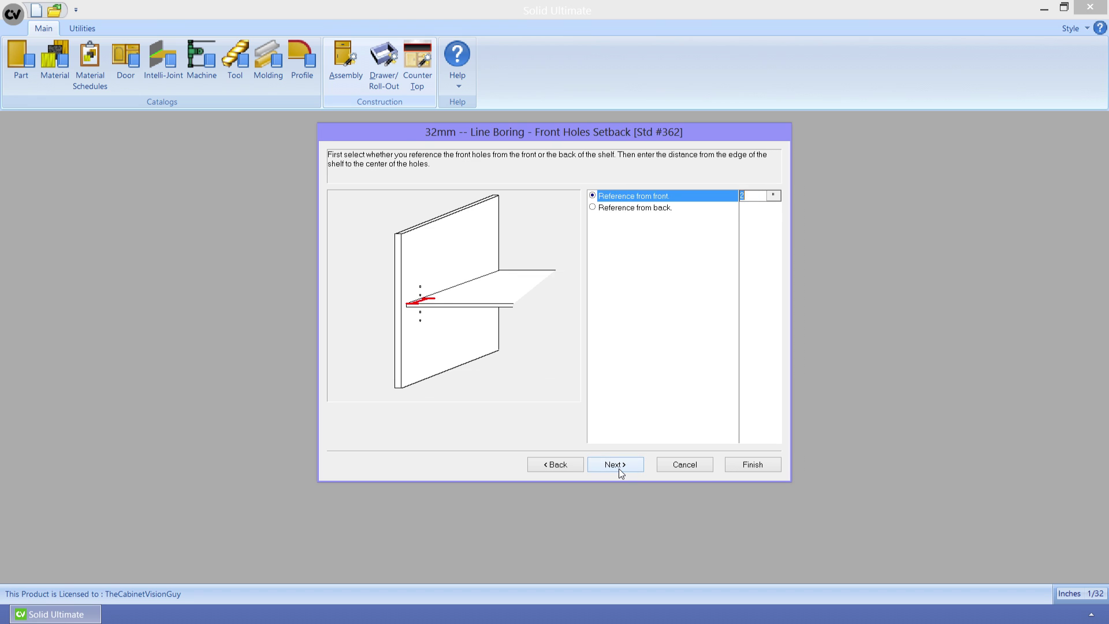
left_click(618, 468)
left_click(618, 469)
left_click(618, 469)
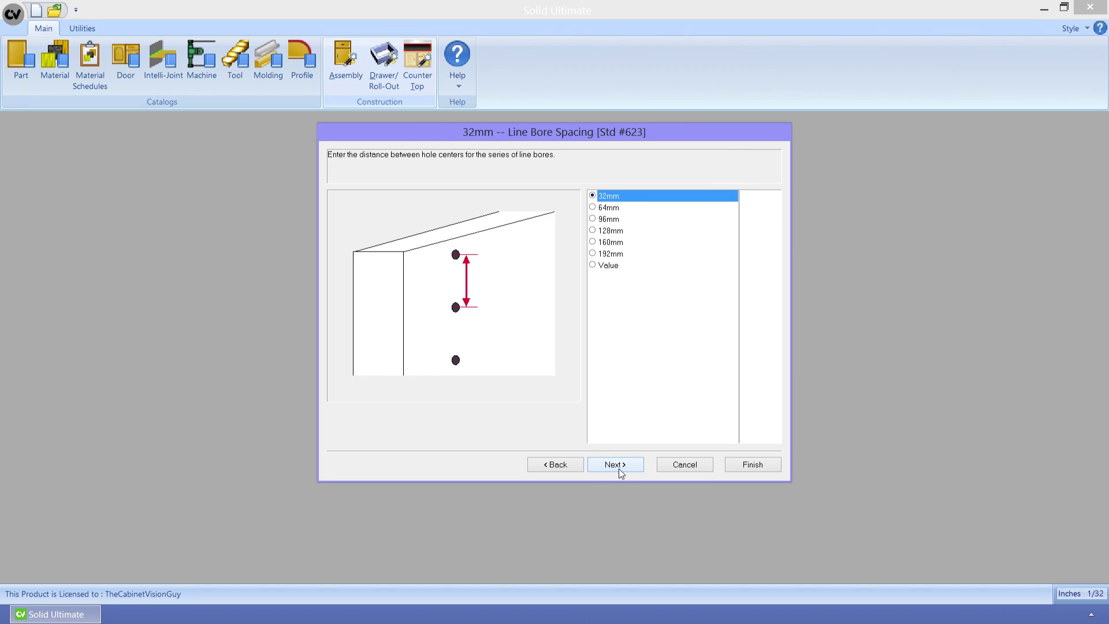
left_click(618, 469)
left_click(619, 469)
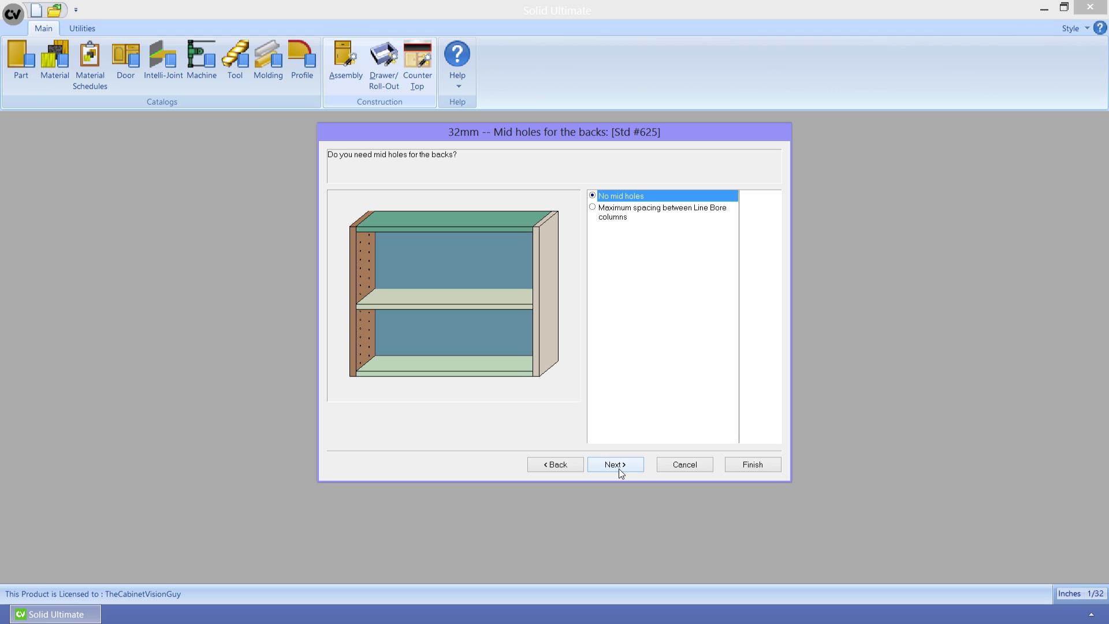
- Try maximum spacing between line bore columns for mid holes in the backs and clipped backs, and discard the Line Boring changes
left_click(619, 211)
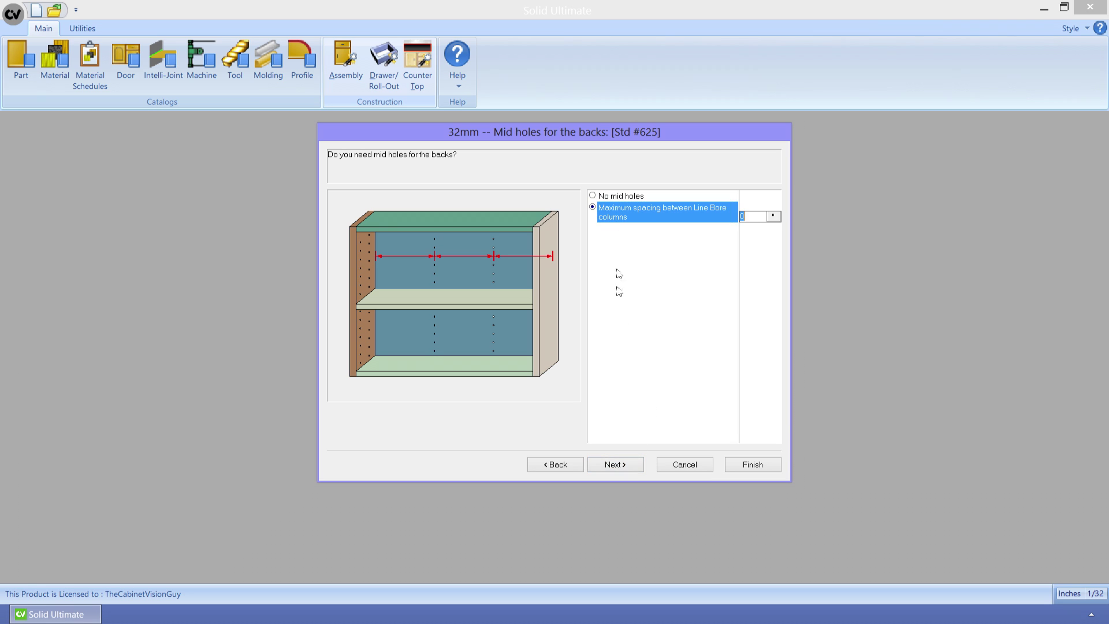
left_click(612, 465)
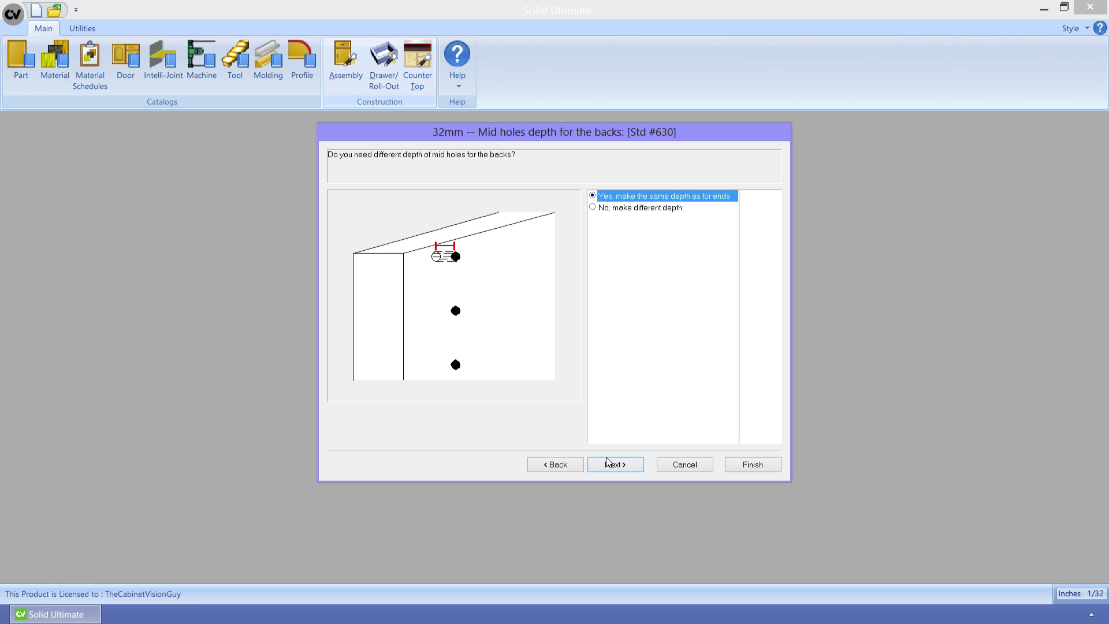
left_click(607, 462)
left_click(610, 462)
left_click(613, 212)
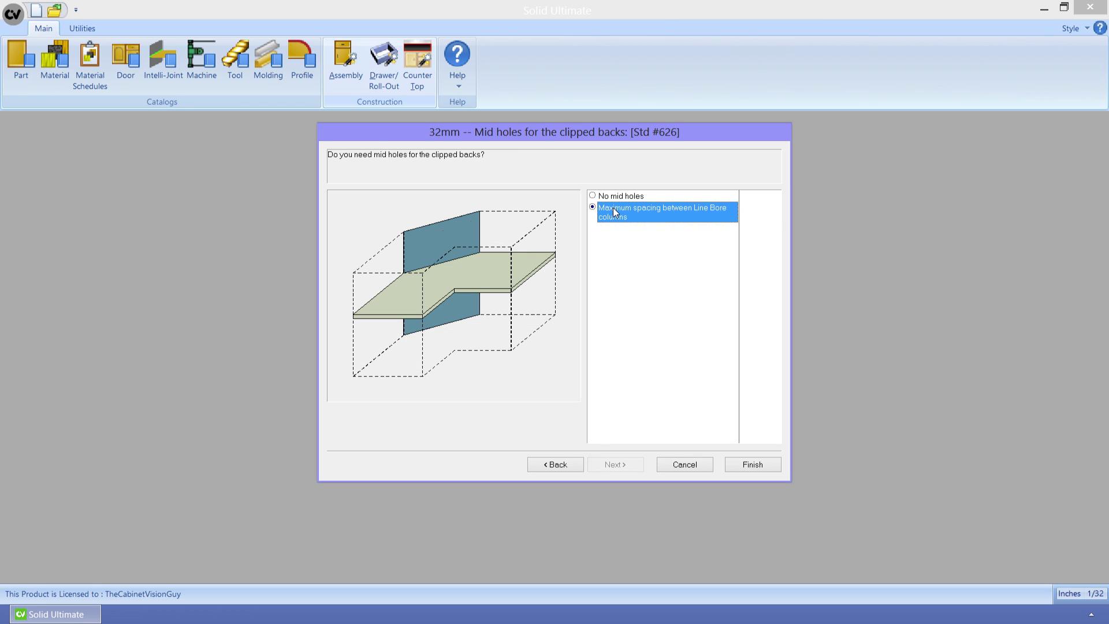
left_click(615, 466)
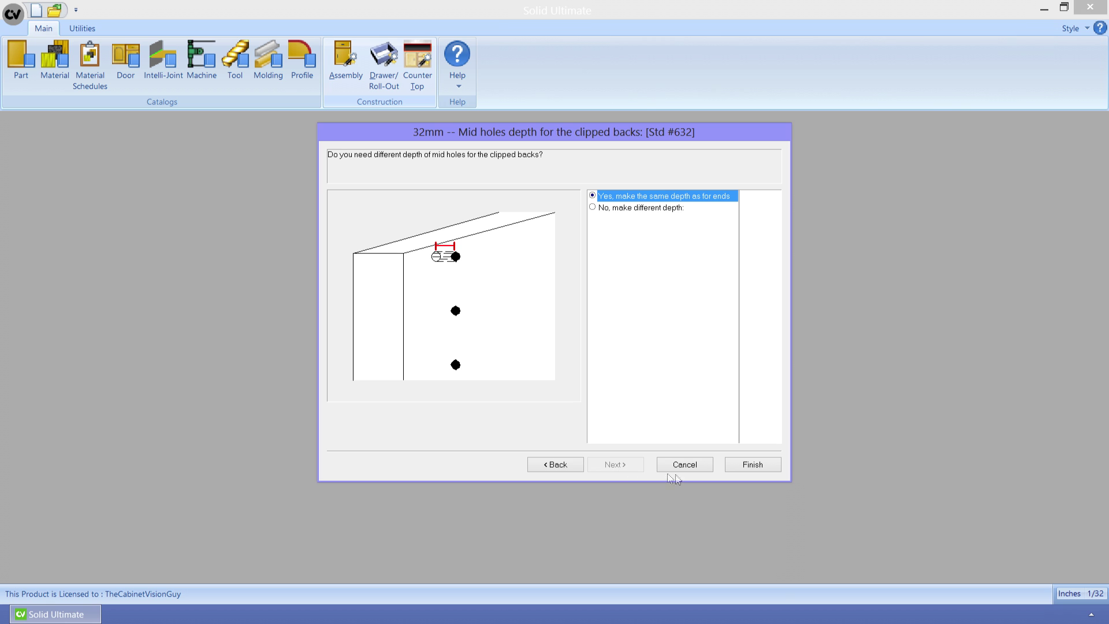
left_click(695, 465)
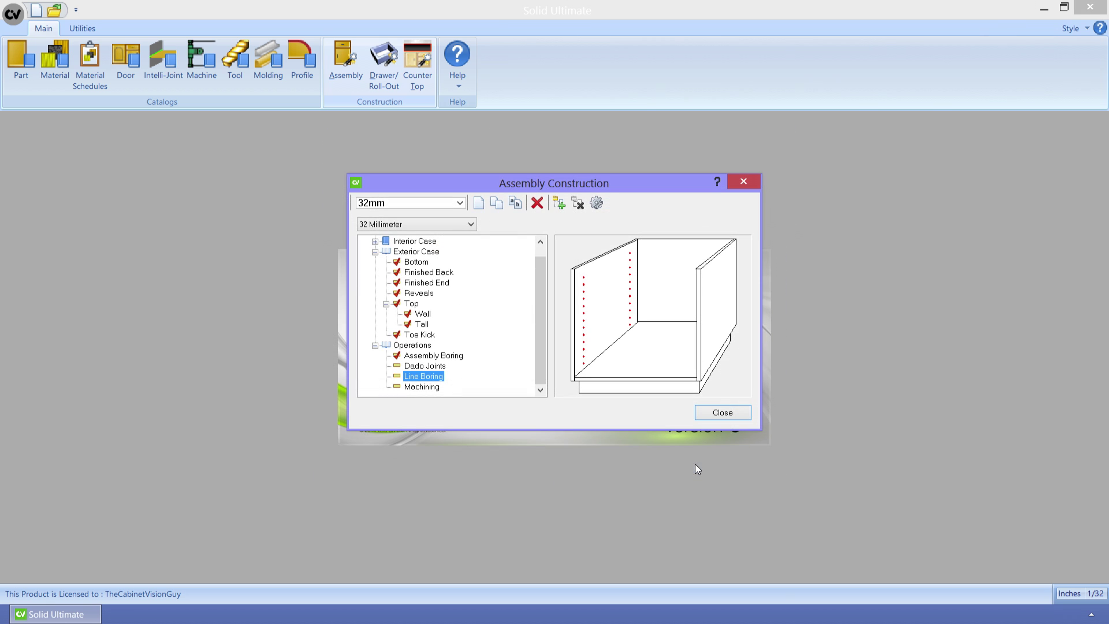
- Switch to the Face Frame construction method and enable boring of construction holes in its Assembly Boring settings
left_click(460, 202)
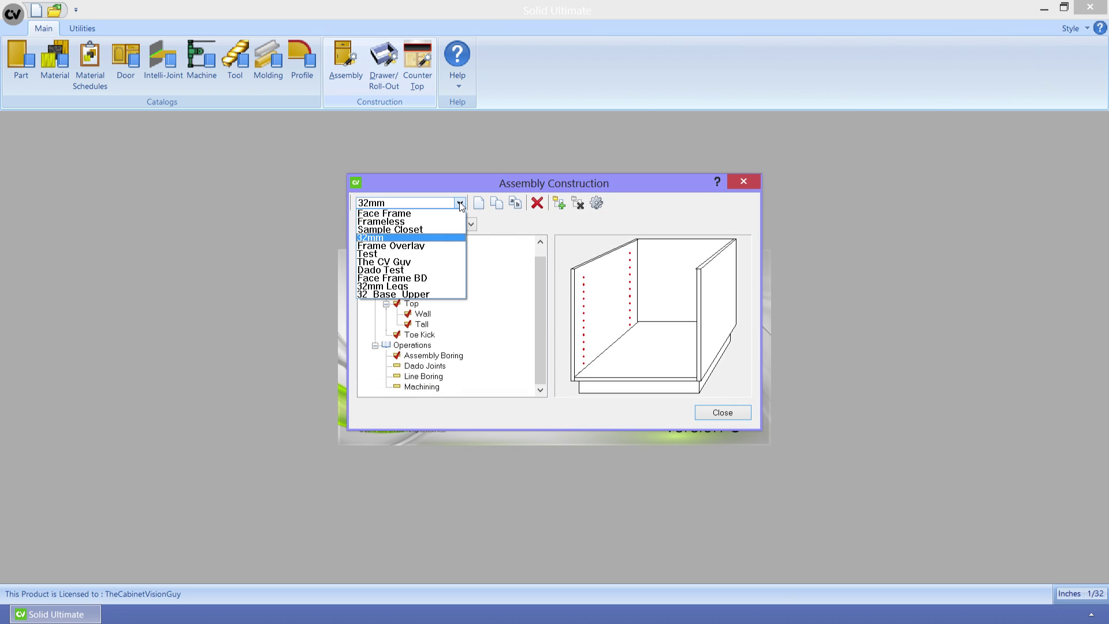
left_click(451, 214)
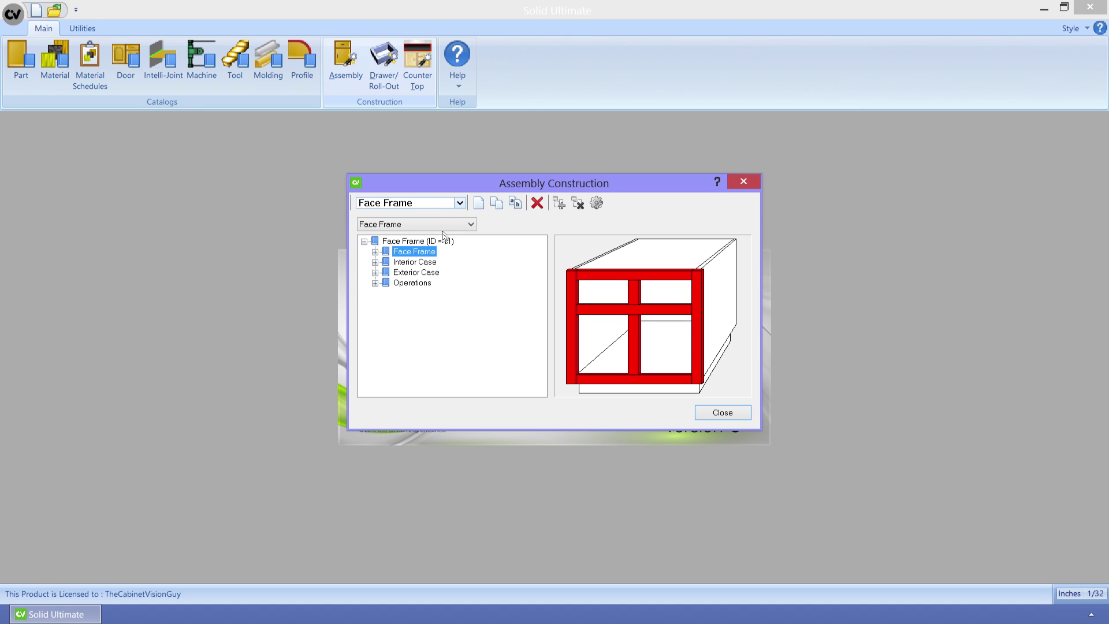
left_click(375, 283)
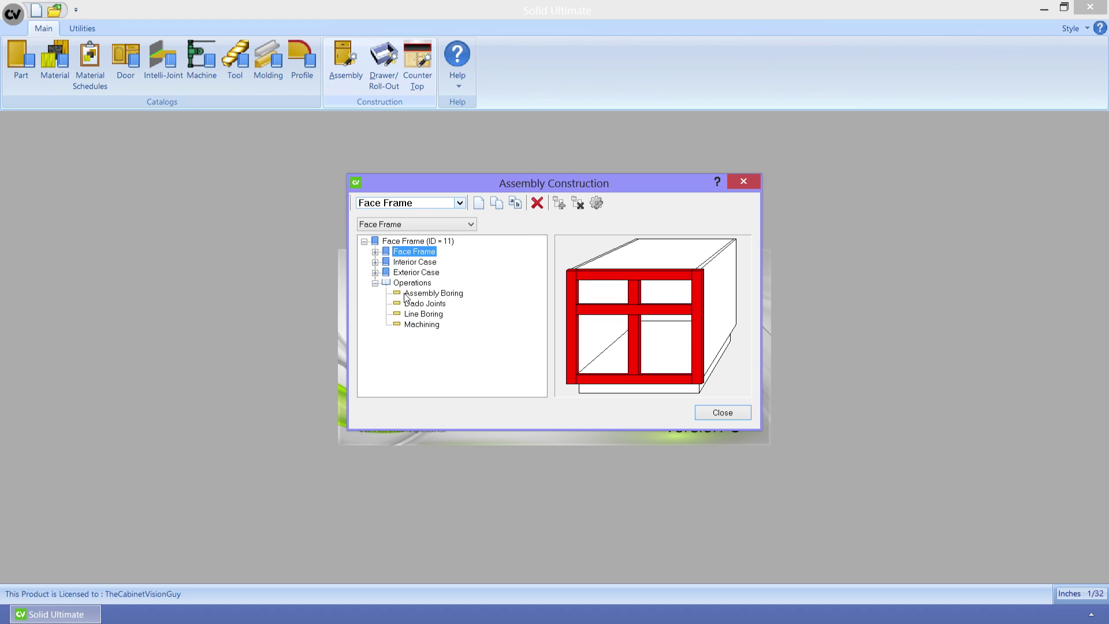
double_click(405, 293)
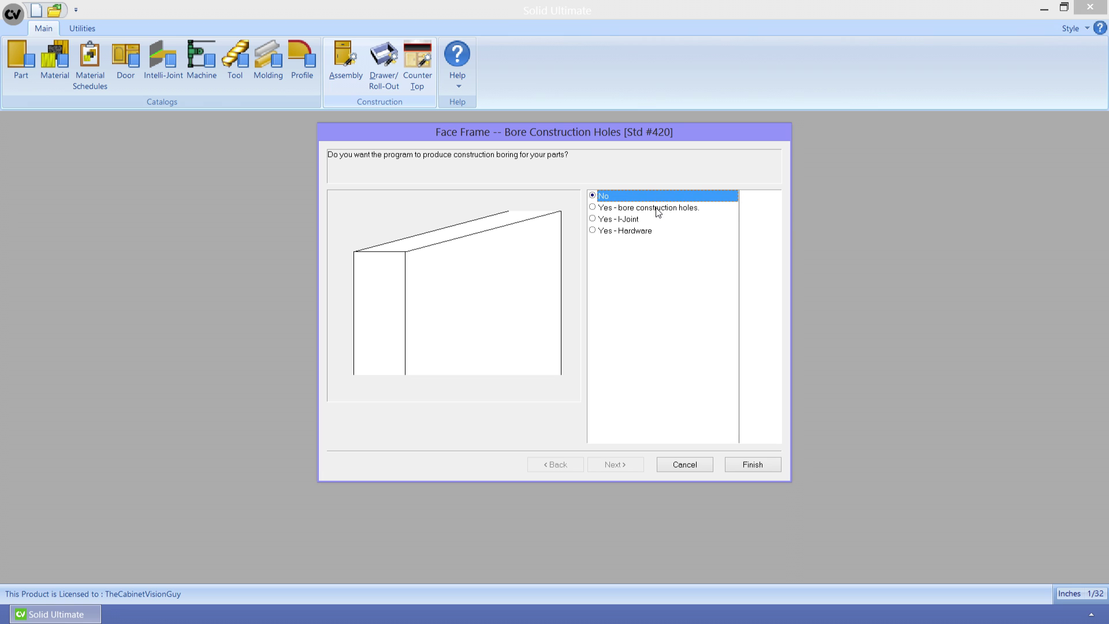
left_click(657, 208)
- Review the Face Frame method's hole type, dowel depth and interior part hole spacing settings, up to construction boring for frames
left_click(628, 465)
left_click(628, 465)
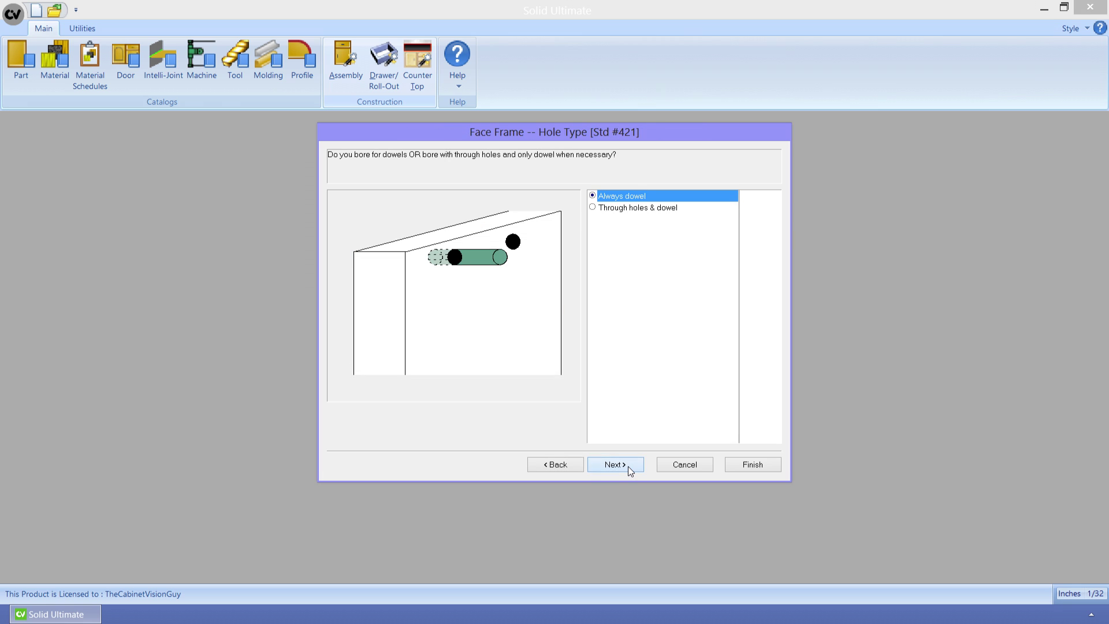
left_click(629, 466)
left_click(628, 466)
left_click(628, 466)
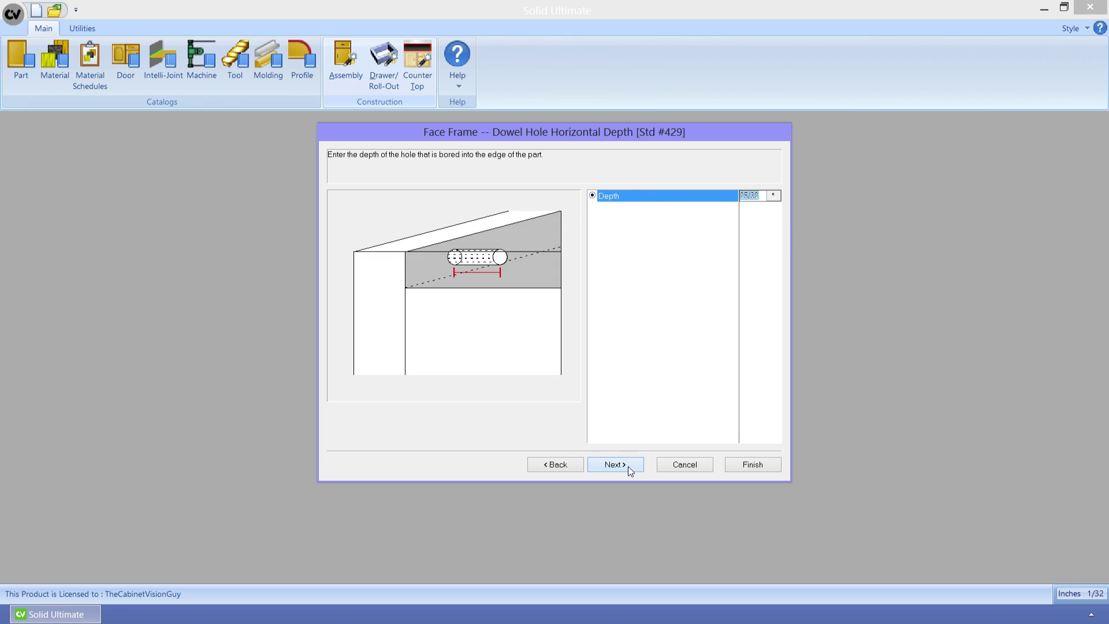
left_click(628, 466)
left_click(629, 466)
left_click(629, 466)
left_click(628, 466)
left_click(628, 466)
left_click(629, 466)
left_click(628, 466)
left_click(628, 466)
left_click(628, 466)
left_click(628, 466)
left_click(628, 466)
left_click(628, 466)
left_click(629, 466)
left_click(628, 466)
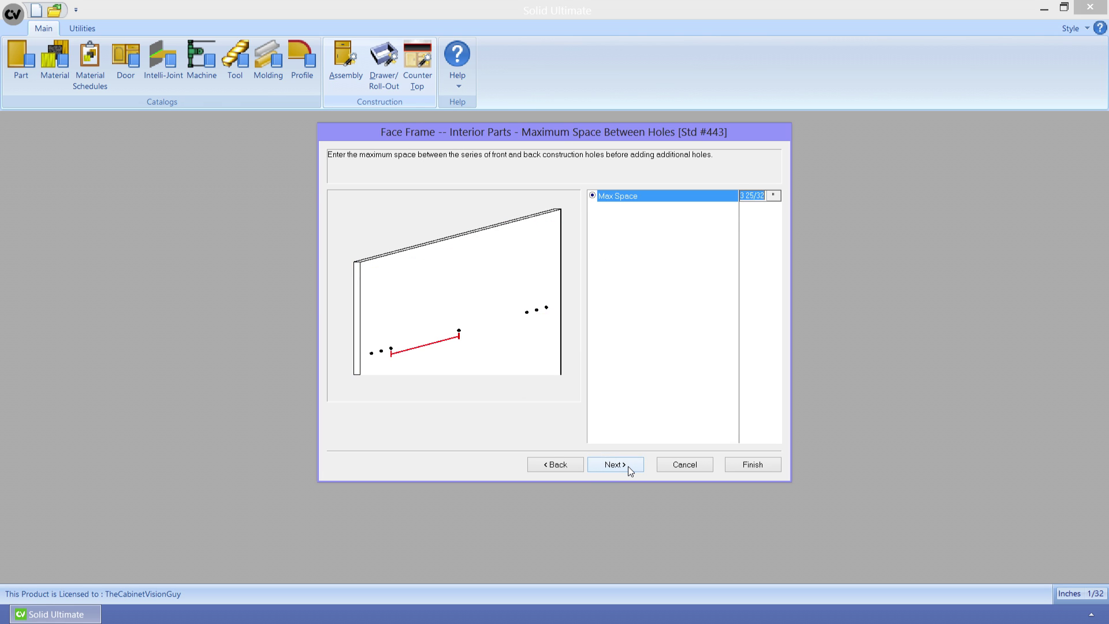
left_click(629, 466)
left_click(628, 466)
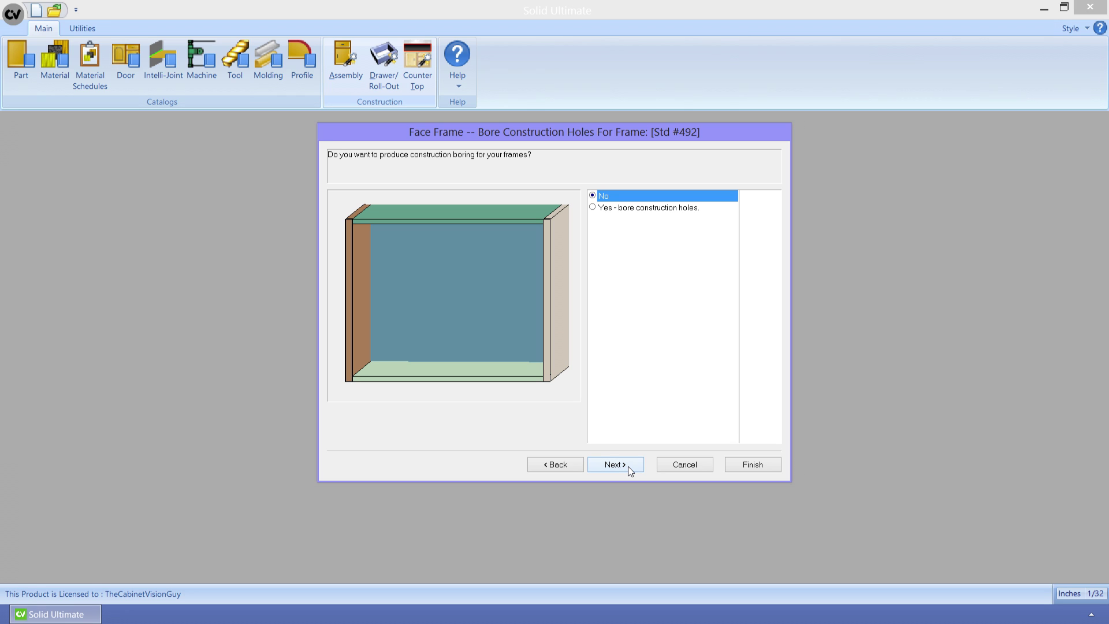
- Enable construction boring for the frame, try Bottom only and Both for the top and bottom holes, and choose Neither
left_click(637, 208)
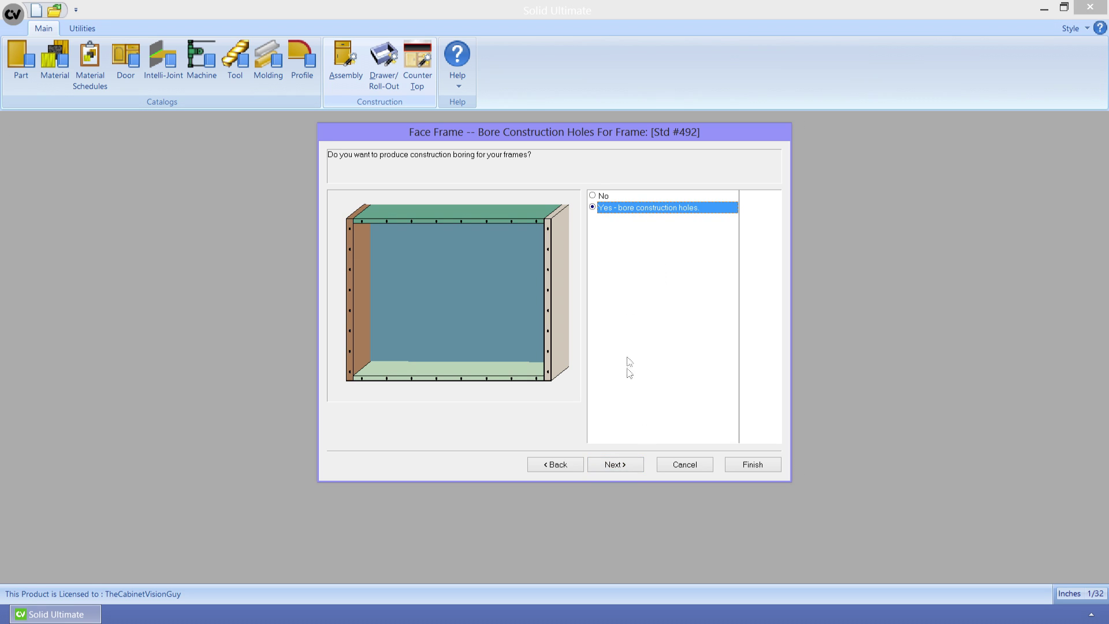
left_click(635, 465)
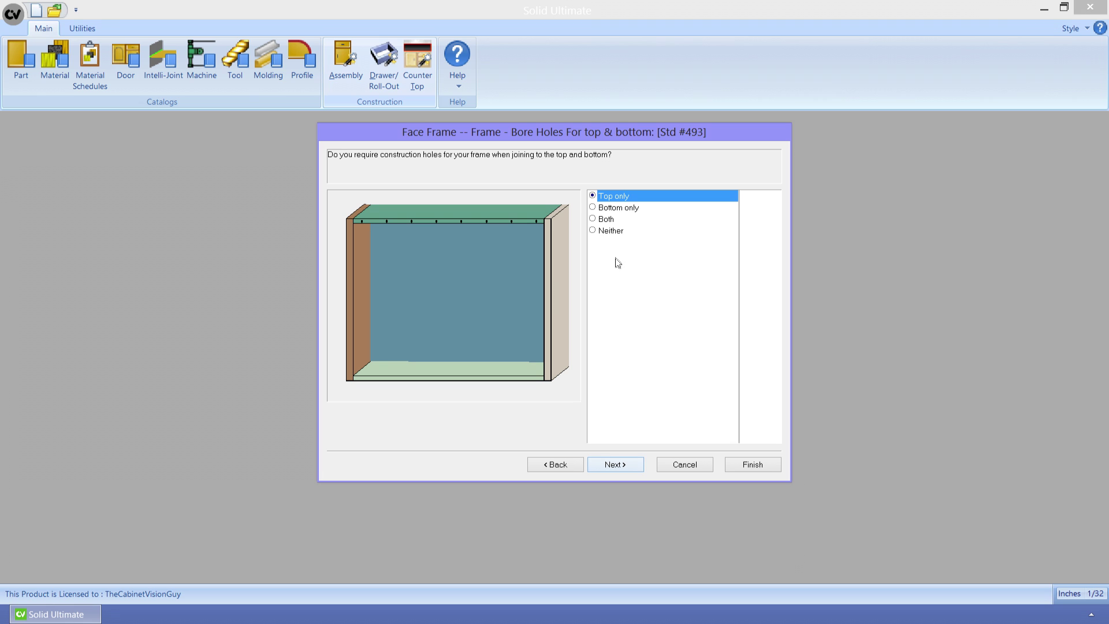
left_click(618, 209)
left_click(611, 222)
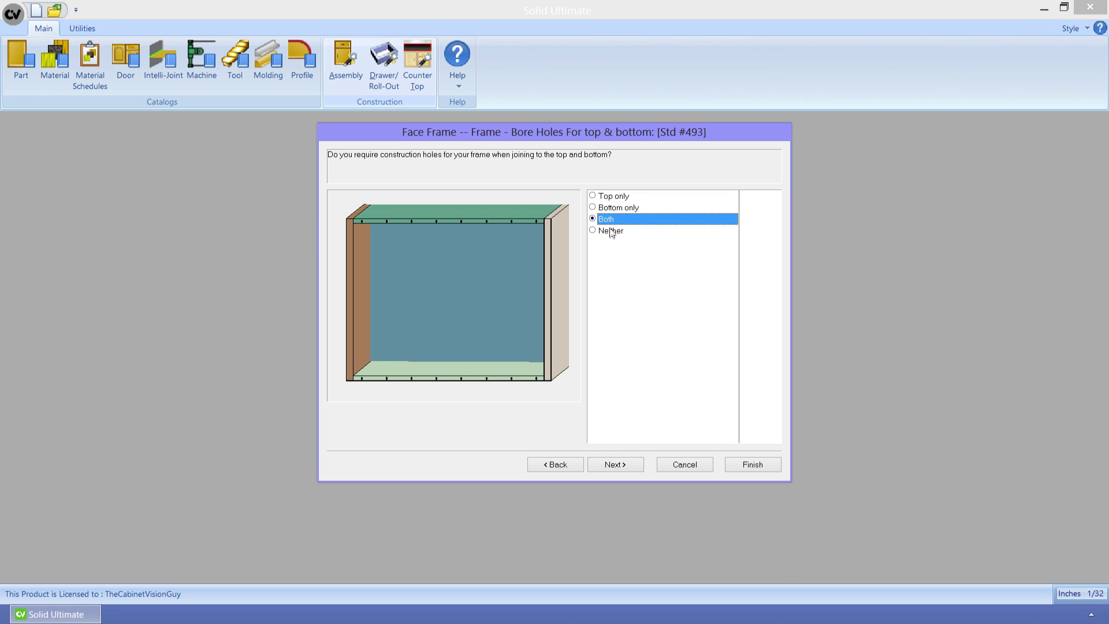
left_click(612, 231)
- Examine the frame boring options for the cabinet ends and the placement of the first and last holes
left_click(628, 467)
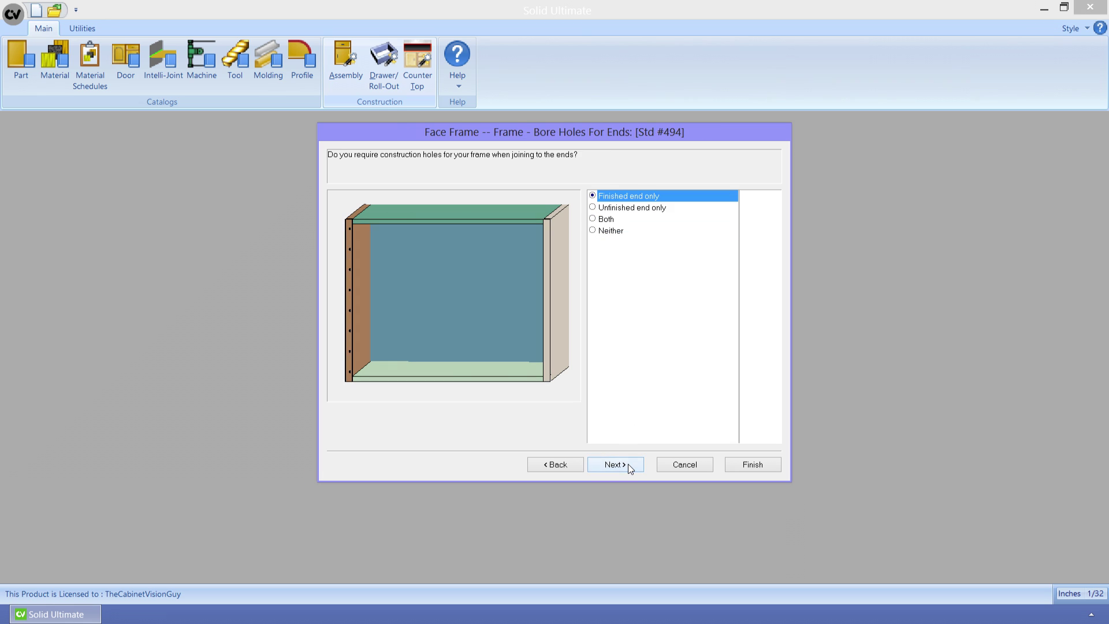
left_click(628, 464)
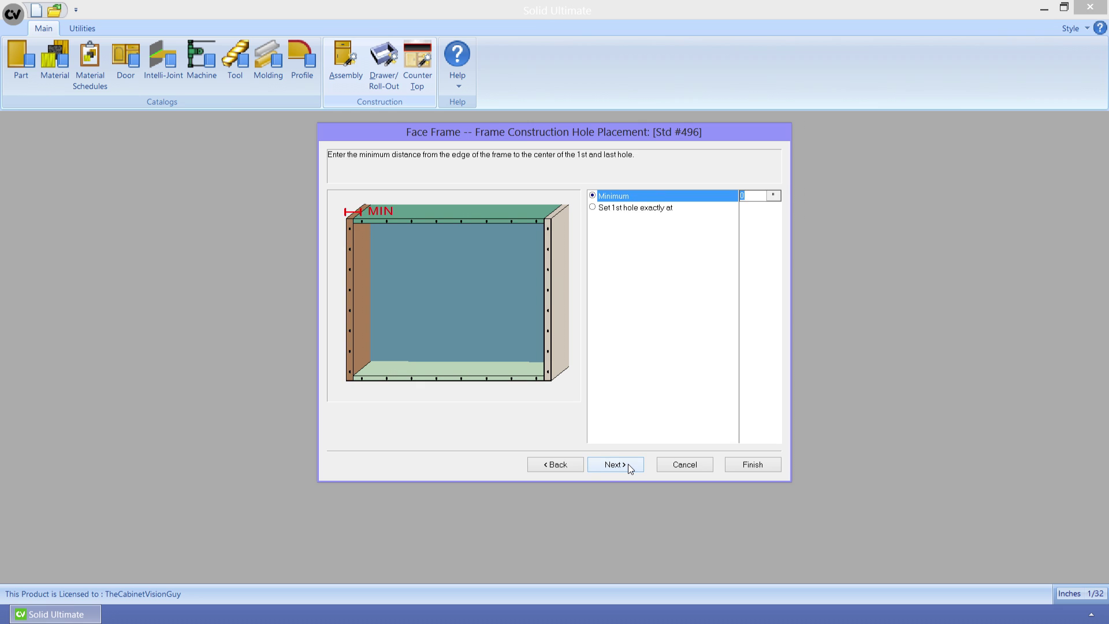
left_click(629, 465)
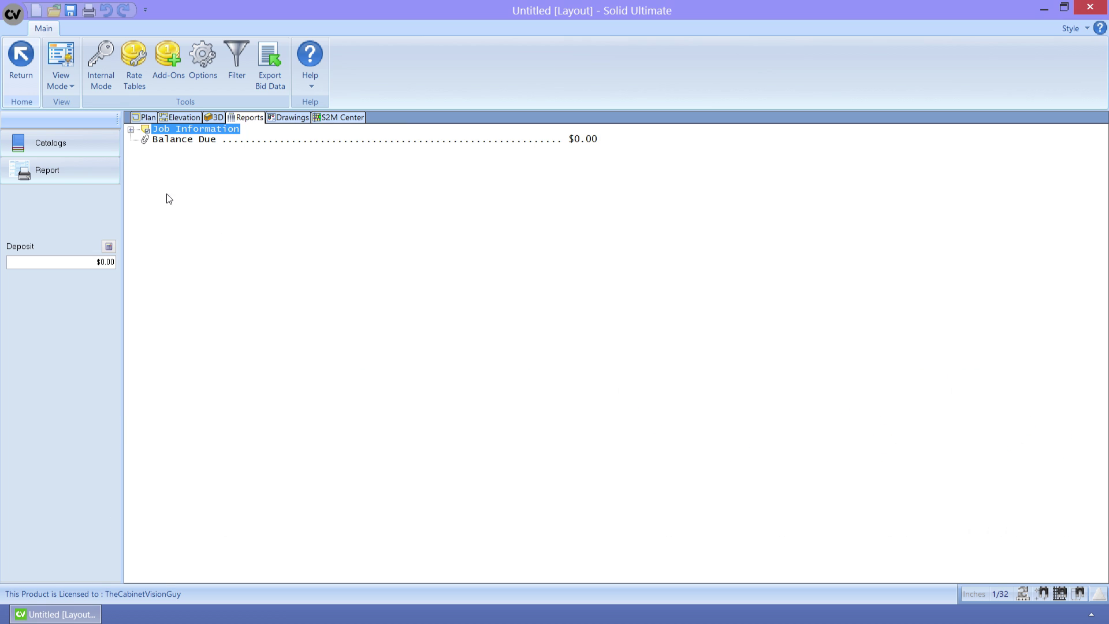
- Display the Vendors view in the layout's reports
left_click(61, 88)
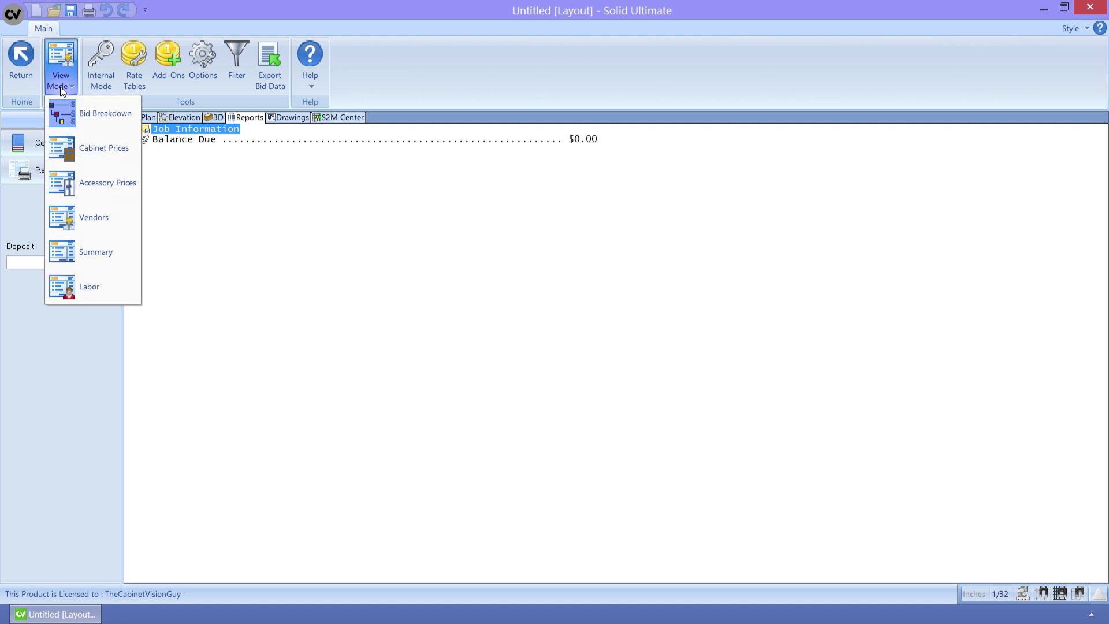
left_click(70, 233)
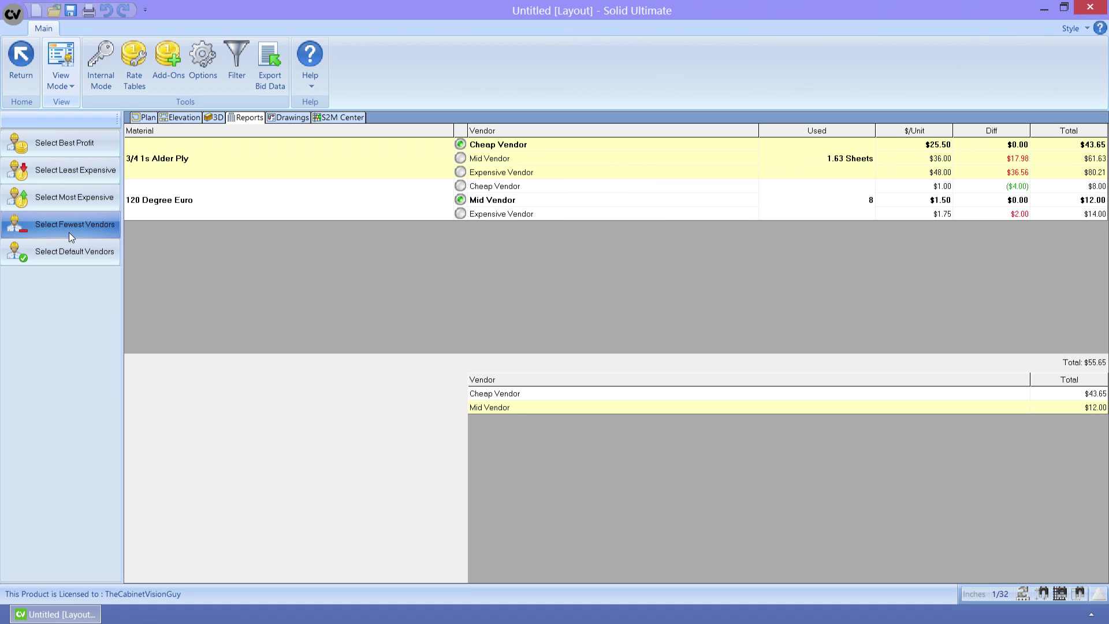
- Try the best profit, least expensive, most expensive and default vendor selections, and choose Mid Vendor for the 3/4 1s Alder Ply
left_click(84, 139)
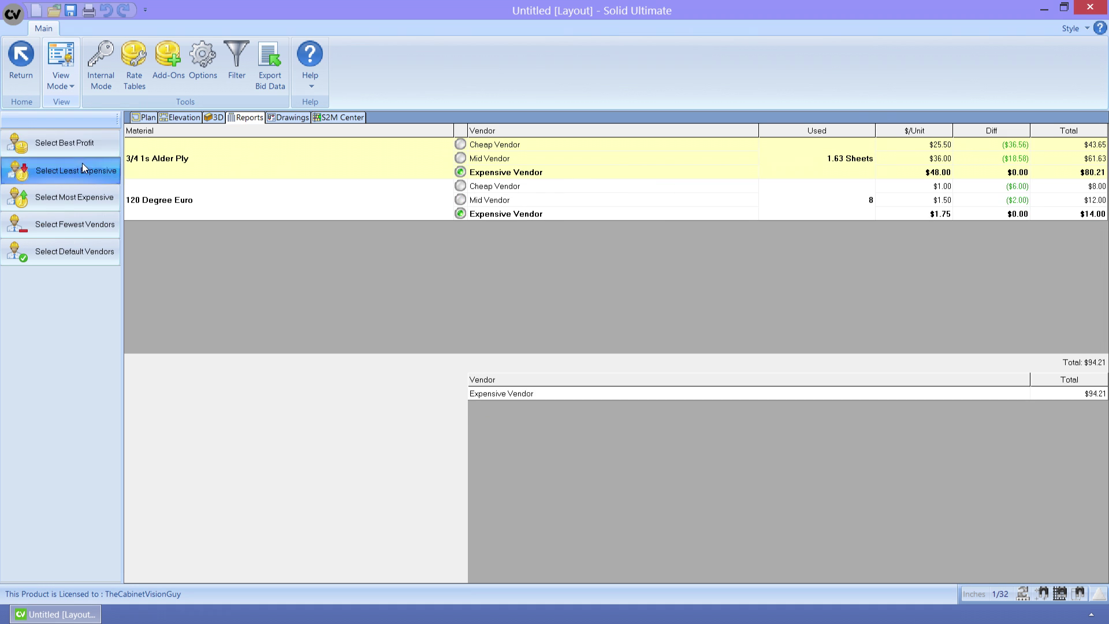
left_click(82, 164)
left_click(75, 193)
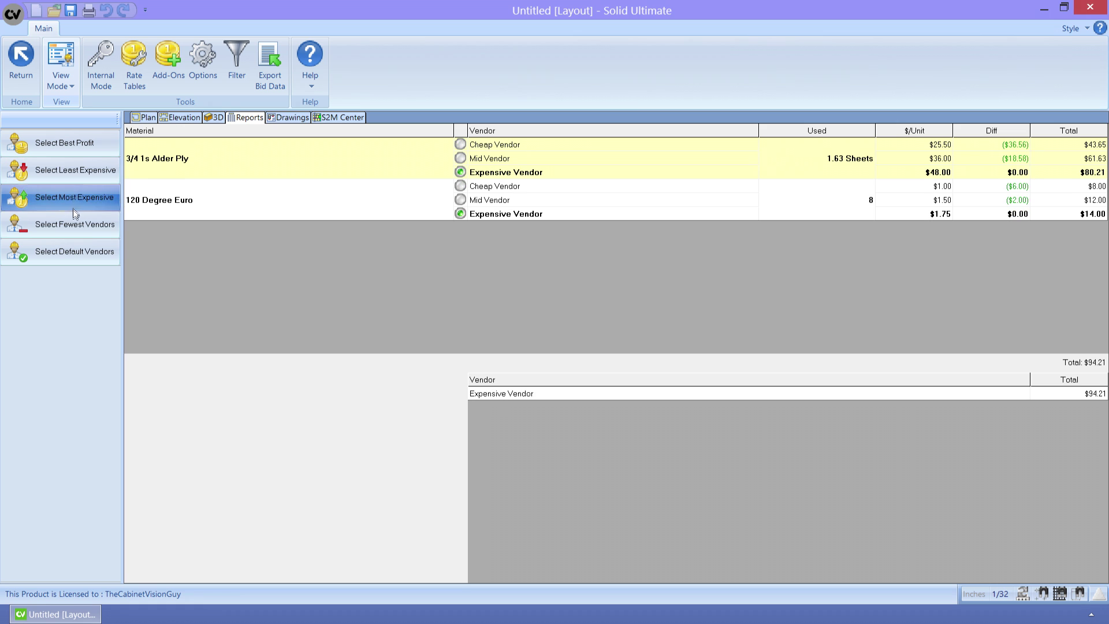
left_click(67, 243)
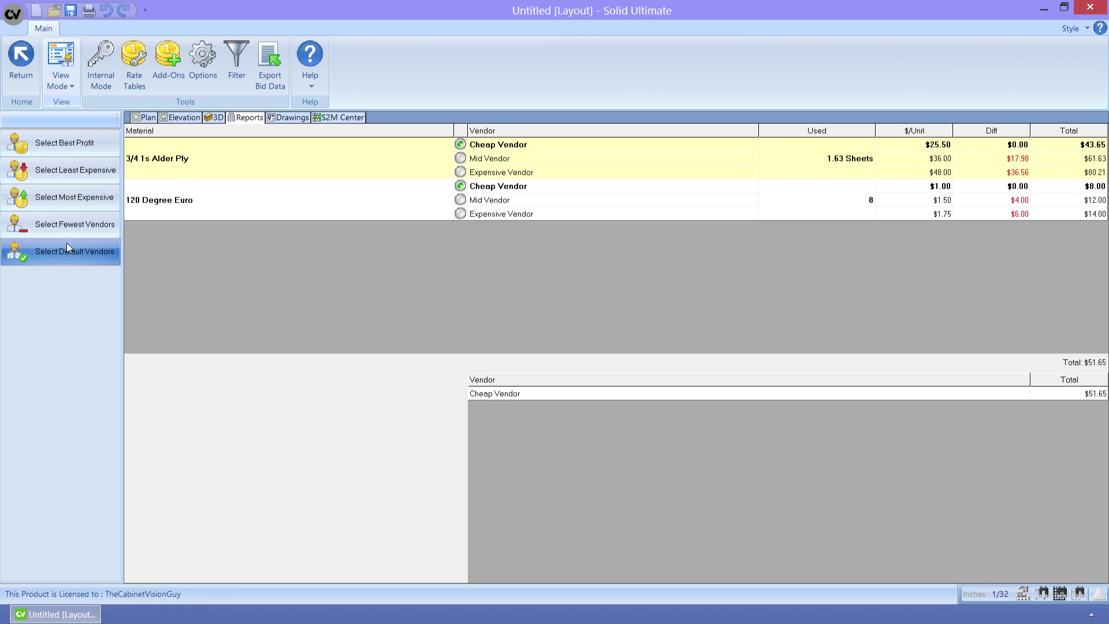
left_click(459, 159)
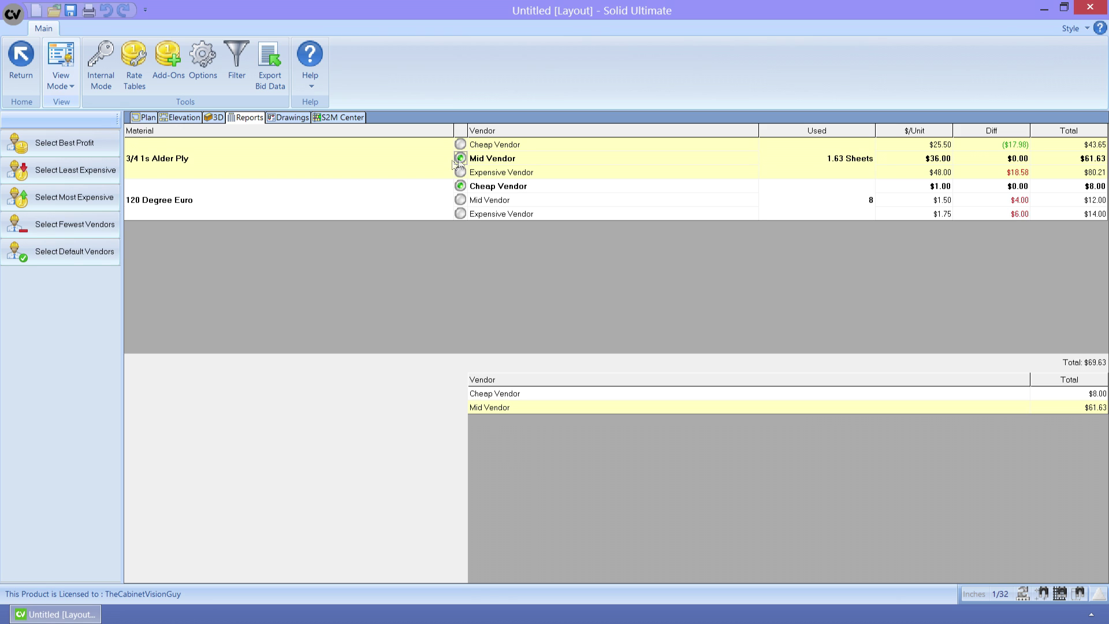
- Open the Sample Report from the bid breakdown, switch it to Setup Mode and look through the available report fields
left_click(63, 88)
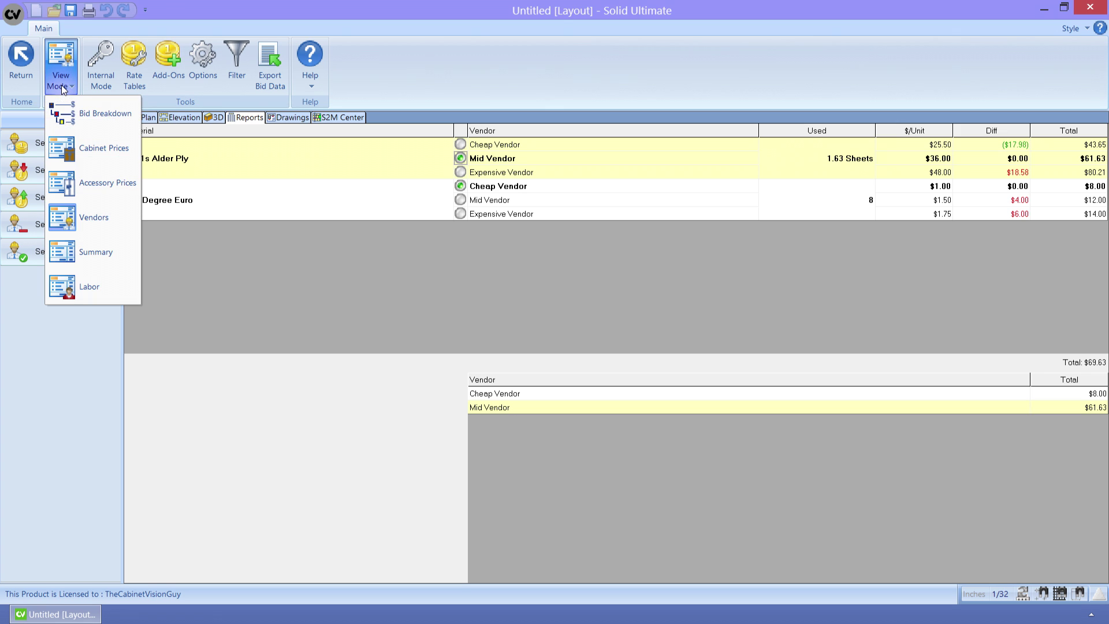
left_click(67, 114)
left_click(66, 168)
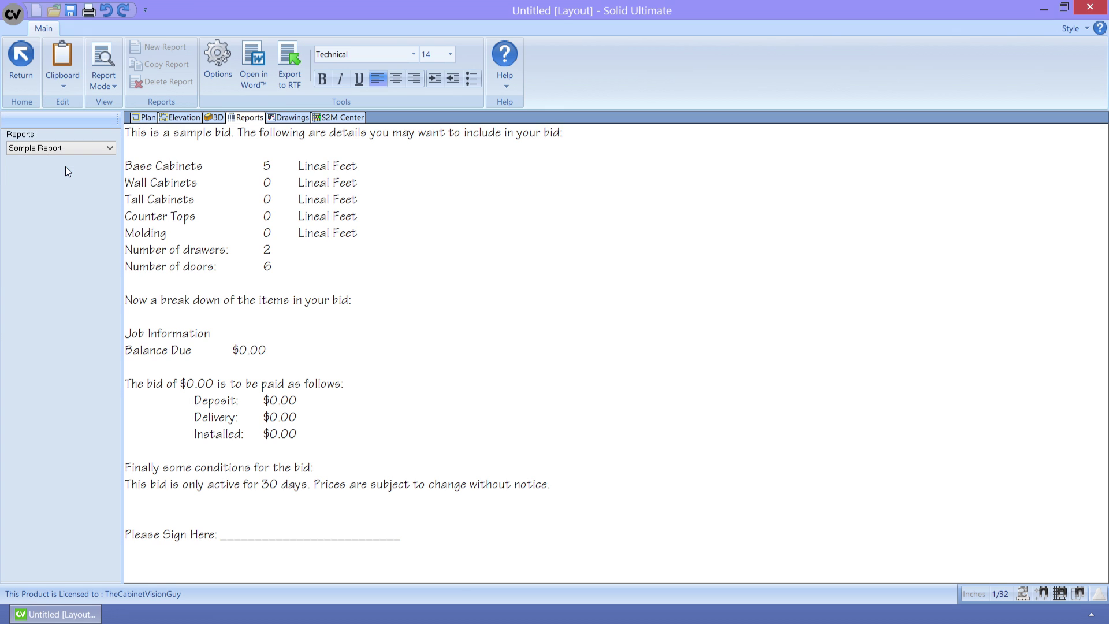
left_click(103, 78)
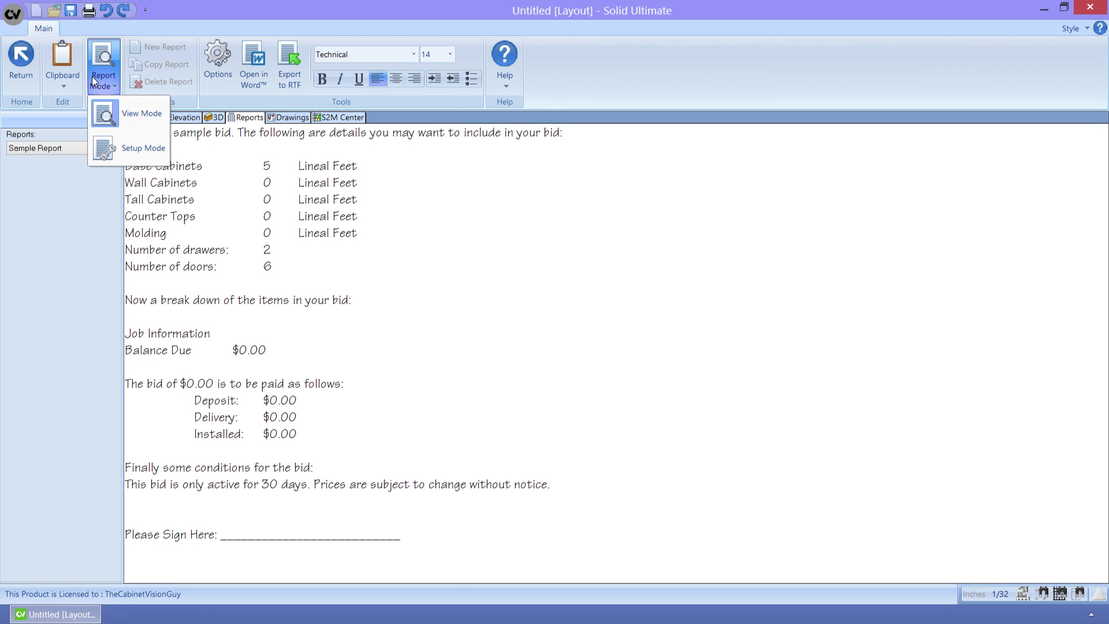
left_click(106, 149)
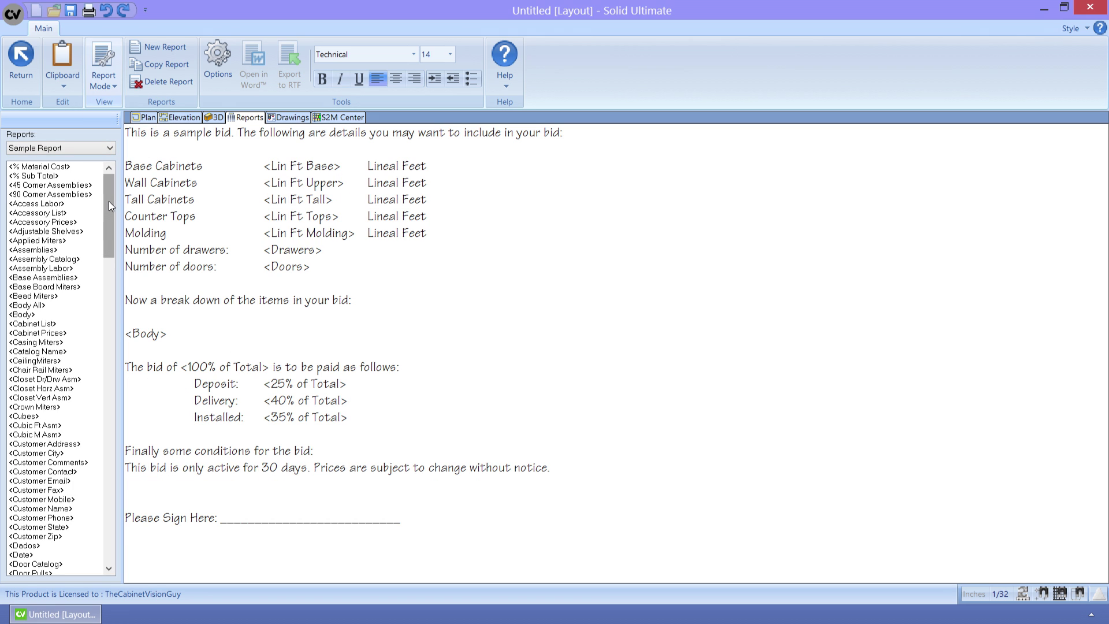
left_click_drag(109, 205, 107, 523)
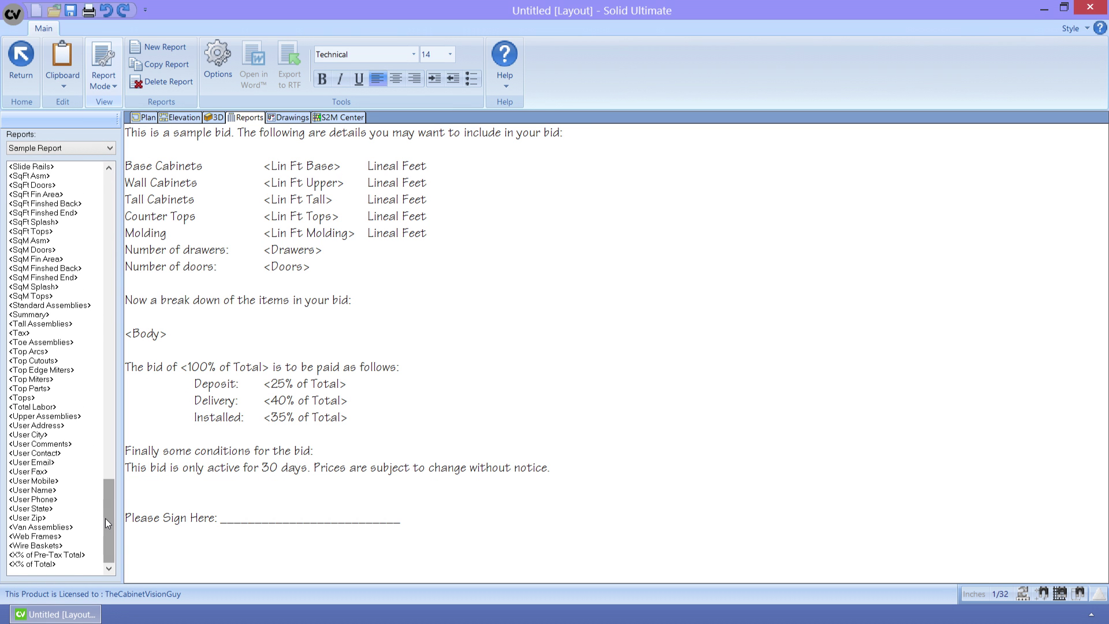